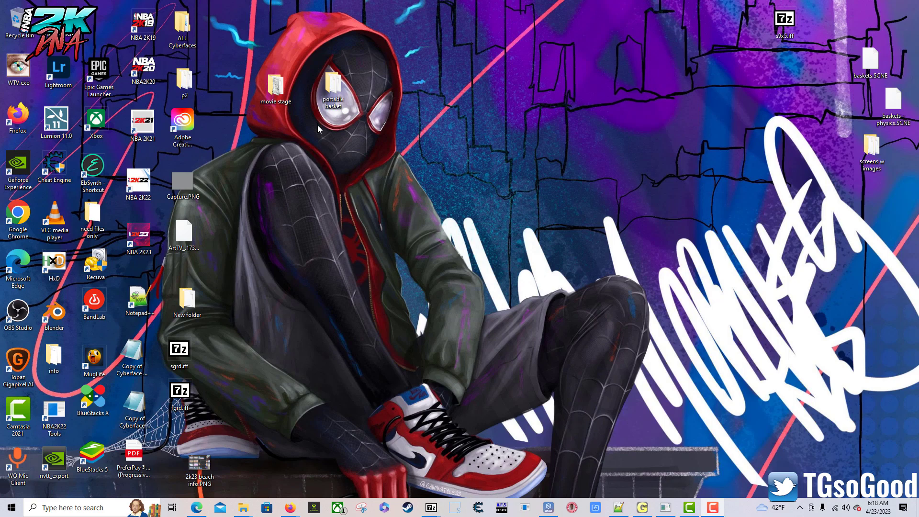
Search Google for blender 2.79b and reach blender.org's Download Blender 2.79b (old) file listing.
key("alt+Tab")
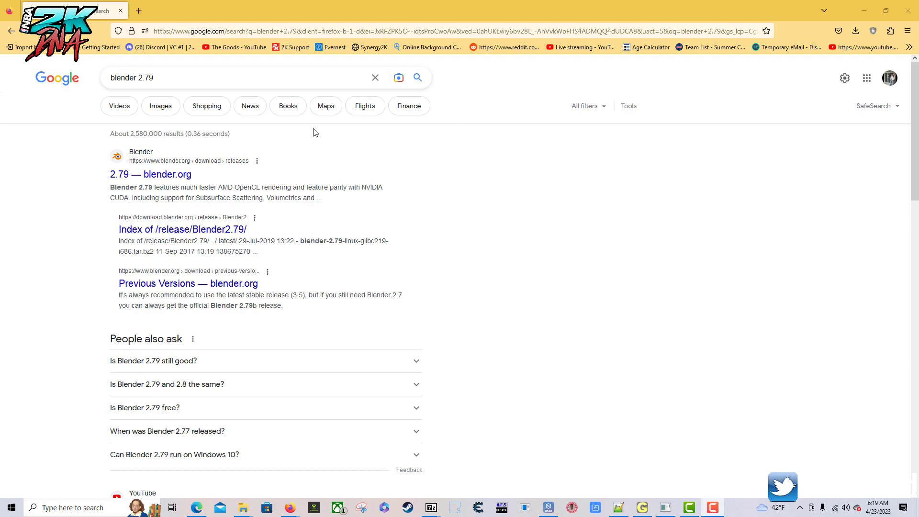
left_click(164, 77)
key("Return")
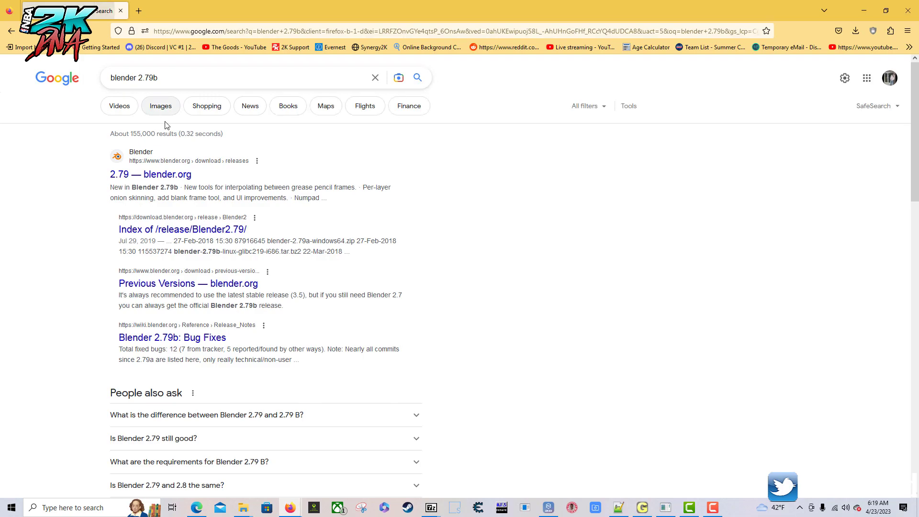
left_click(165, 176)
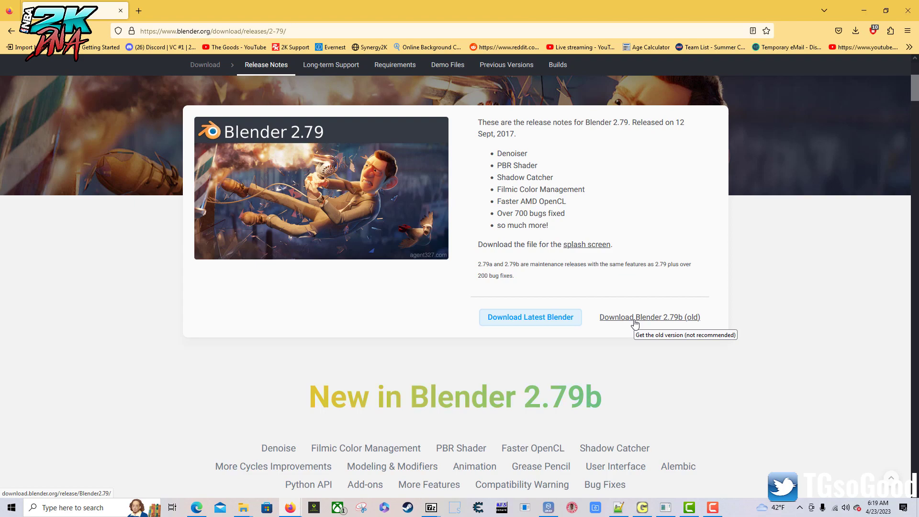
left_click(635, 320)
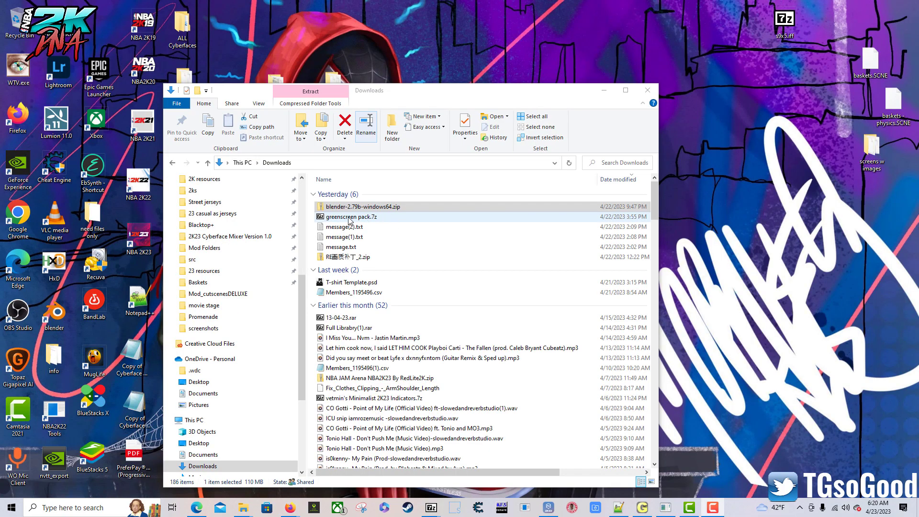
Open the downloaded Blender 2.79b zip and browse another window to C:\Program Files\Blender Foundation.
left_click(392, 209)
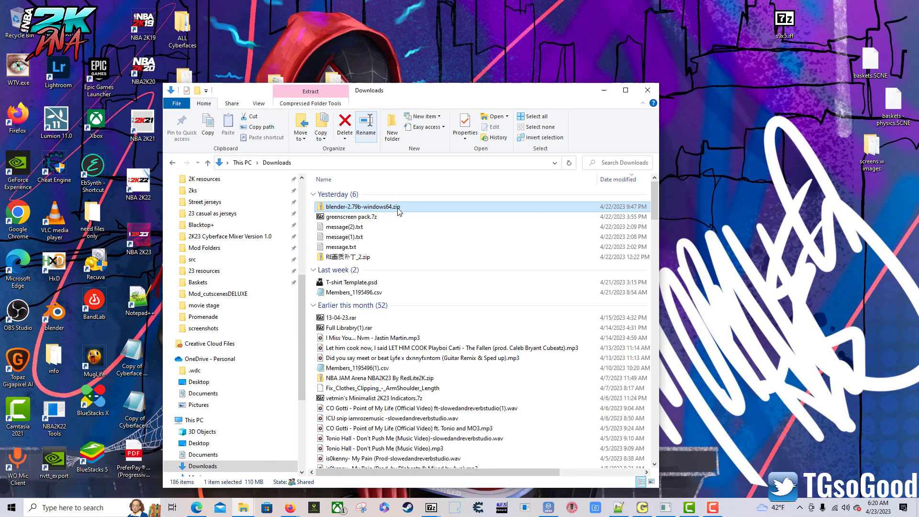
double_click(398, 209)
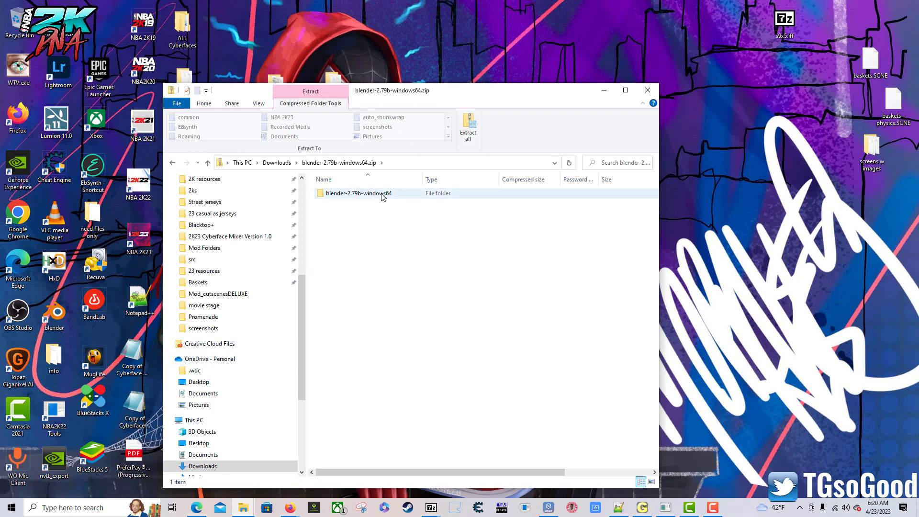
key("alt+Tab")
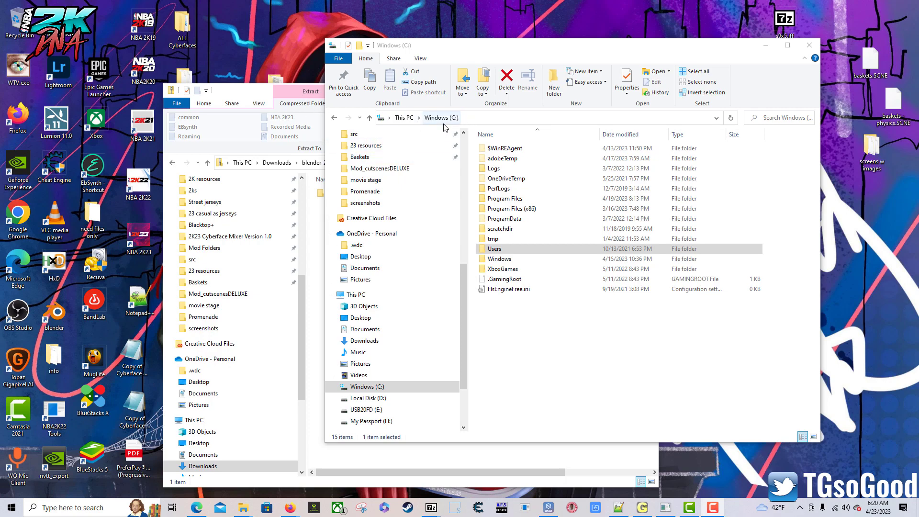
double_click(506, 199)
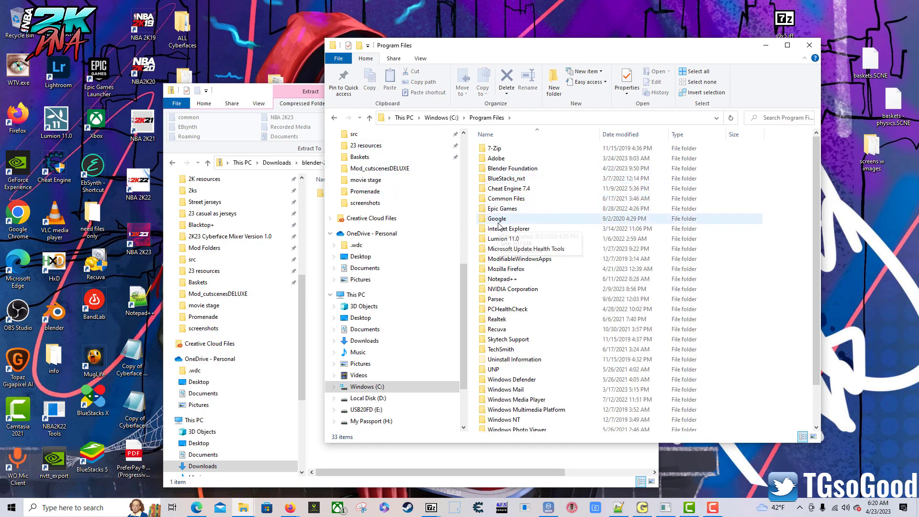
double_click(520, 169)
Delete the blender-2.79b-windows64.zip from the Downloads folder.
left_click_drag(448, 46, 487, 37)
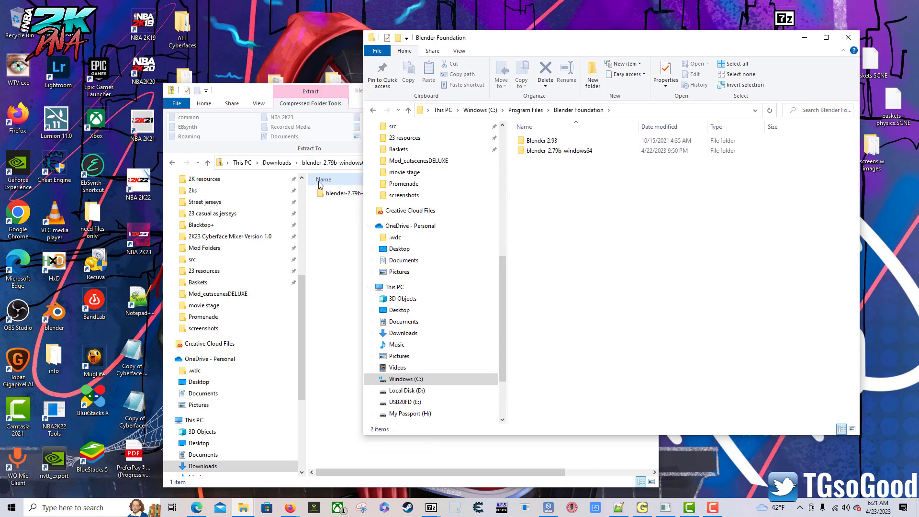
left_click(330, 193)
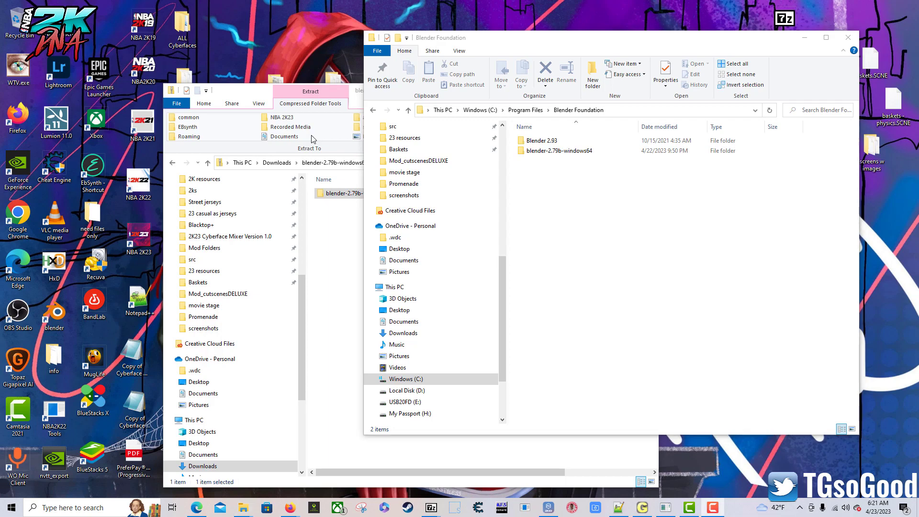
left_click(335, 271)
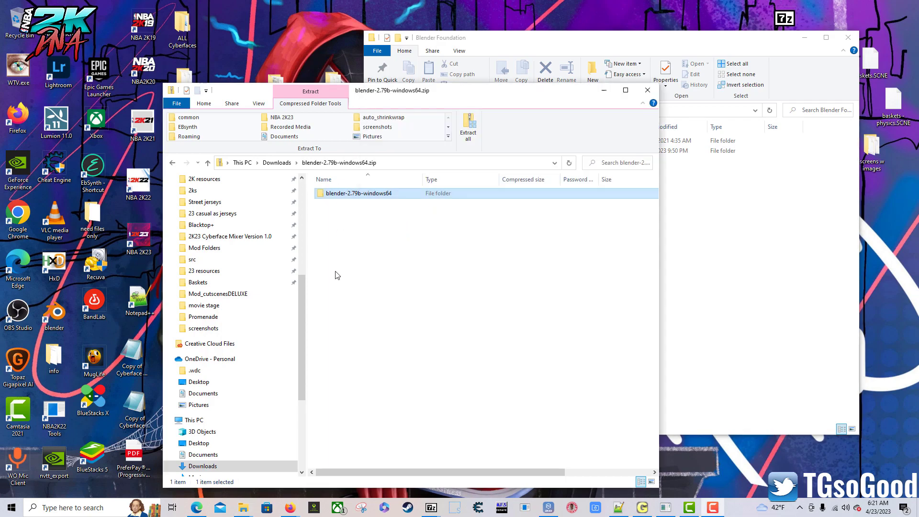
left_click(277, 164)
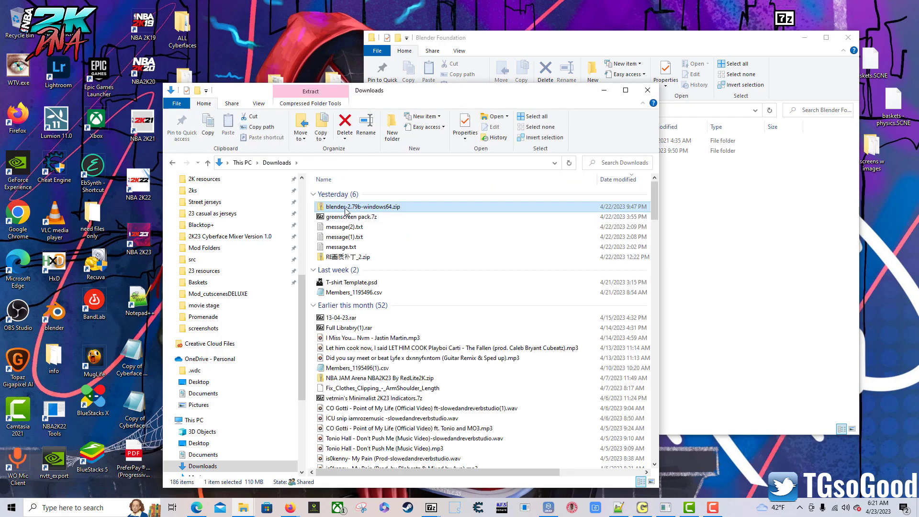
right_click(345, 211)
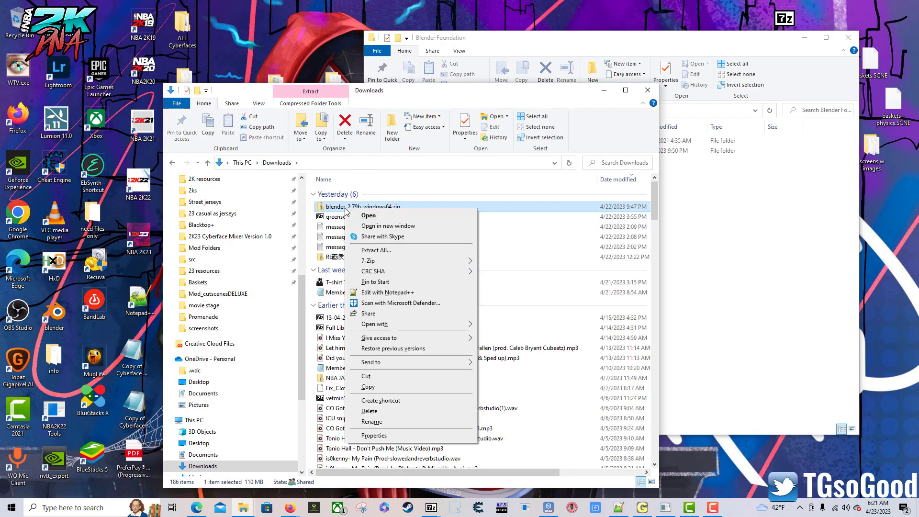
left_click(367, 413)
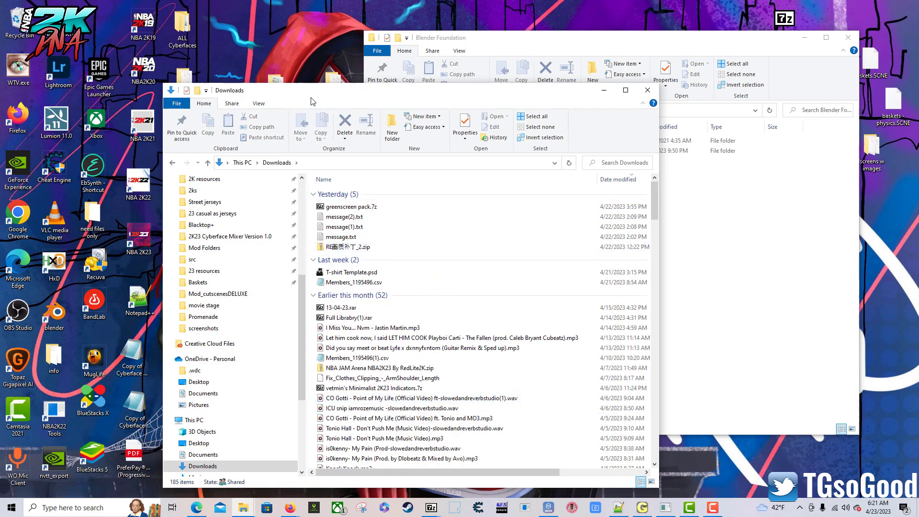
Open the blender-2.79b-windows64 folder inside Blender Foundation.
left_click(648, 90)
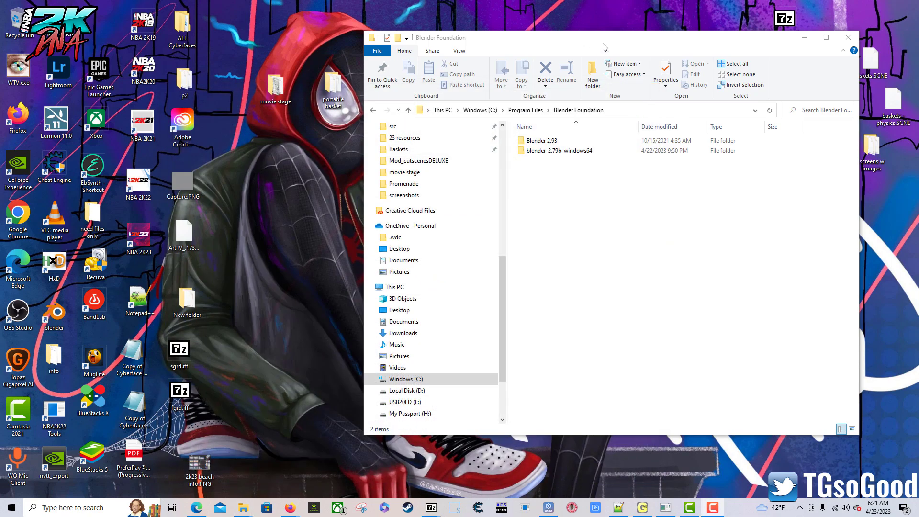
left_click_drag(604, 47, 481, 59)
left_click(436, 164)
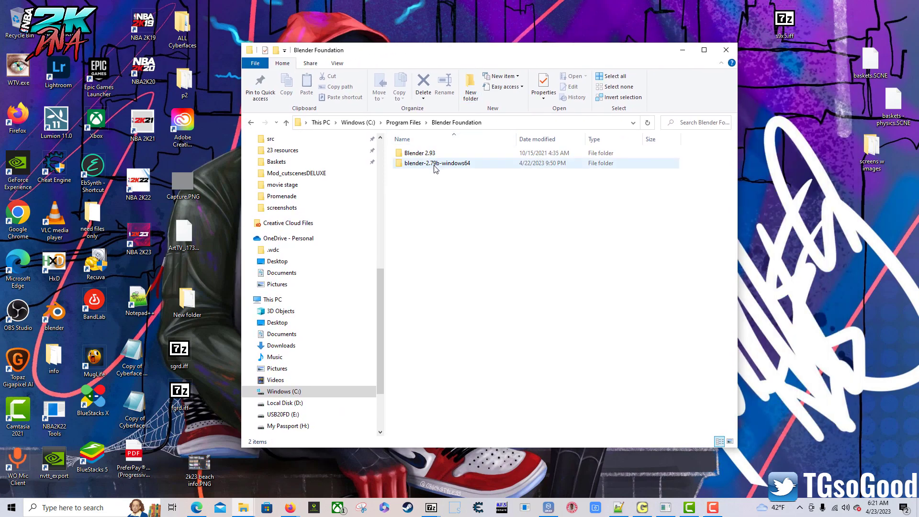
double_click(435, 165)
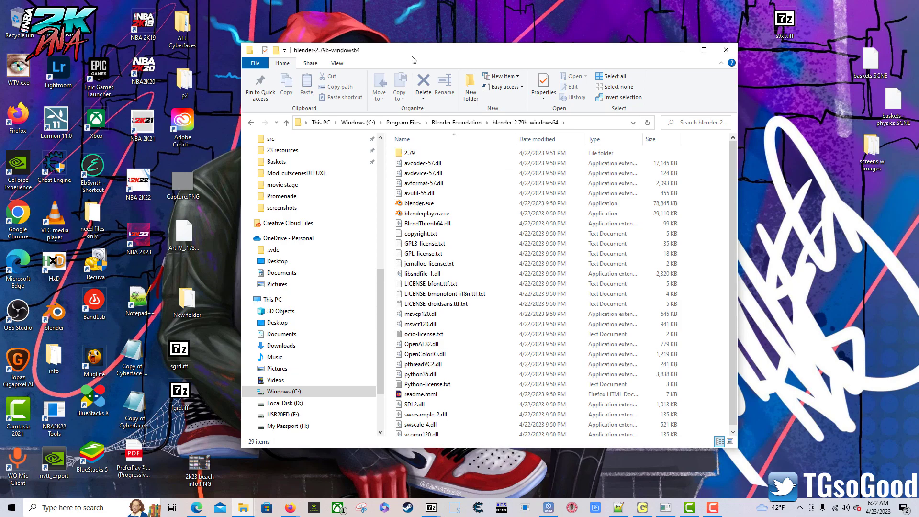
Download nba2k_tools from the Blender addons Drive folder and bring up the addons file's menu.
key("alt+Tab")
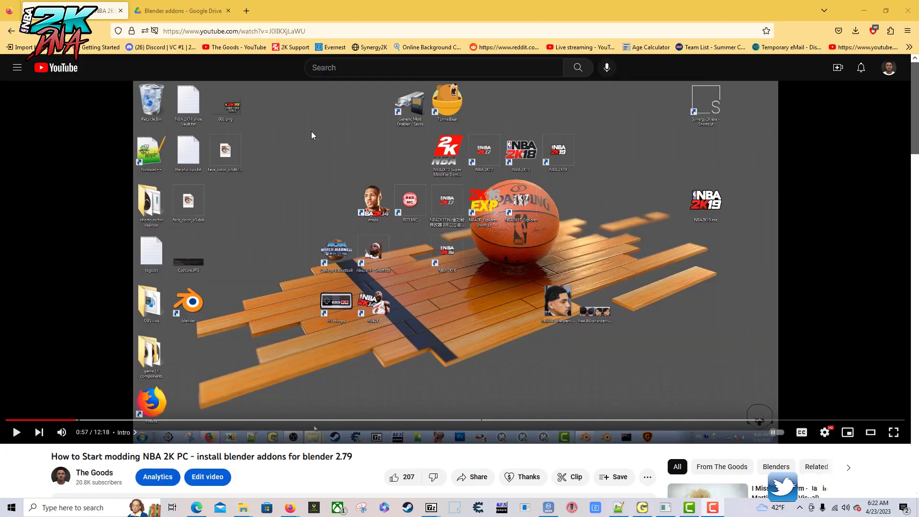
scroll(311, 132, "down", 2)
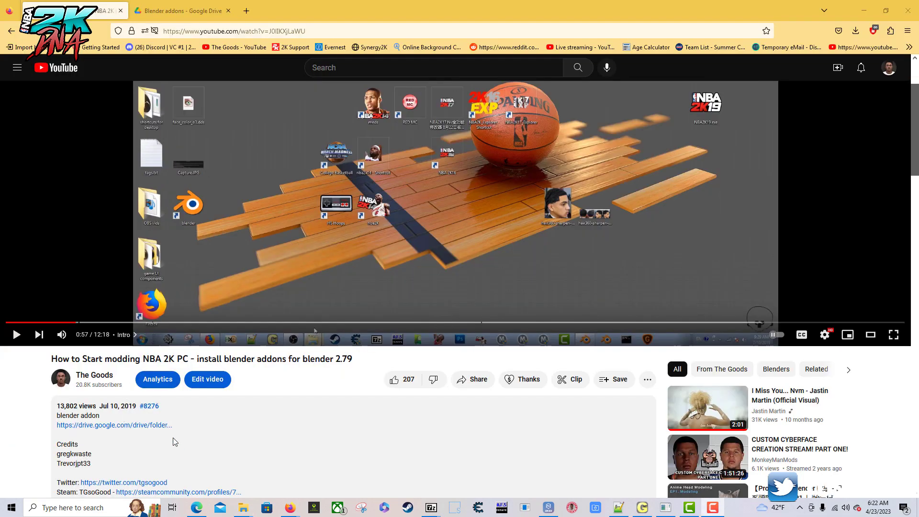
scroll(211, 312, "down", 2)
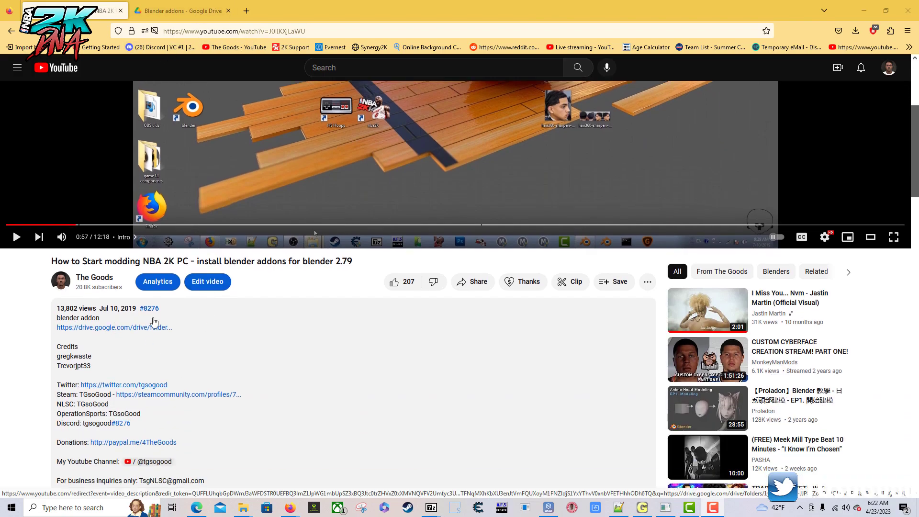
left_click(179, 8)
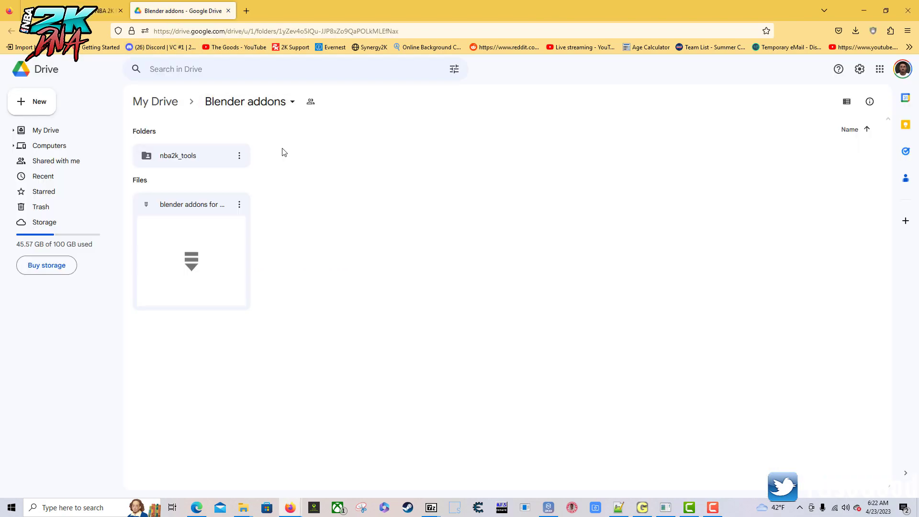
left_click(239, 156)
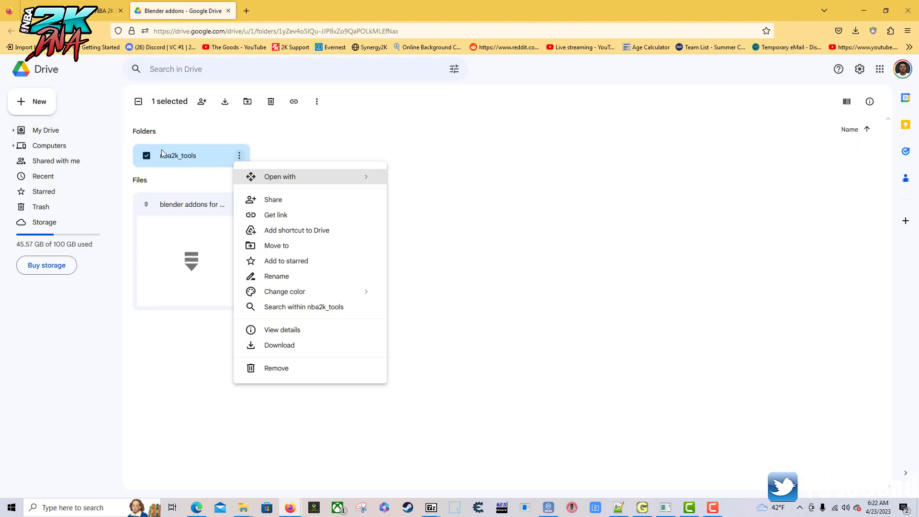
left_click(287, 352)
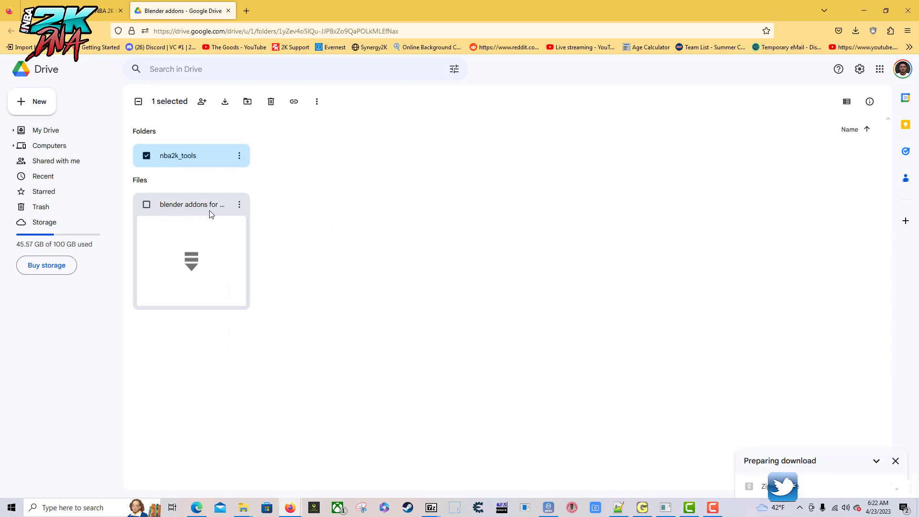
left_click(239, 204)
Download the blender addons file, then copy nba2k_tools from its zip into blender-2.79b-windows64.
left_click(268, 408)
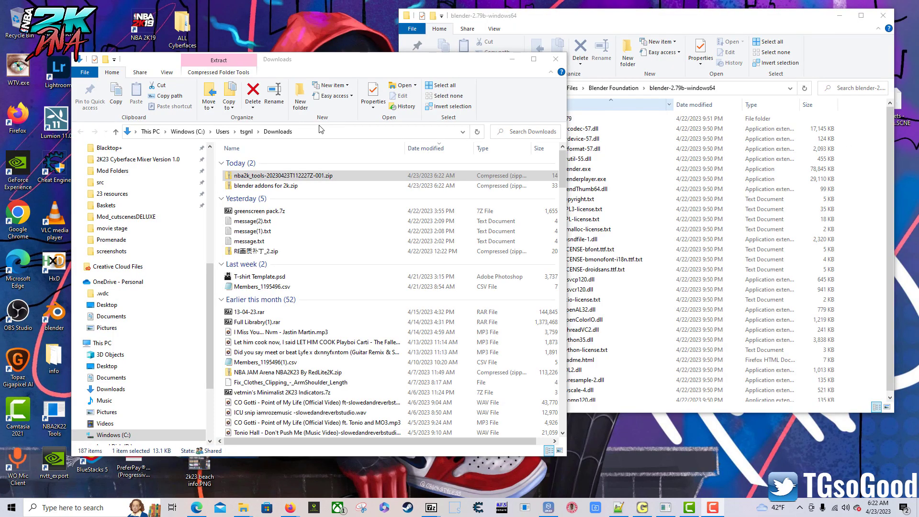
left_click(262, 179)
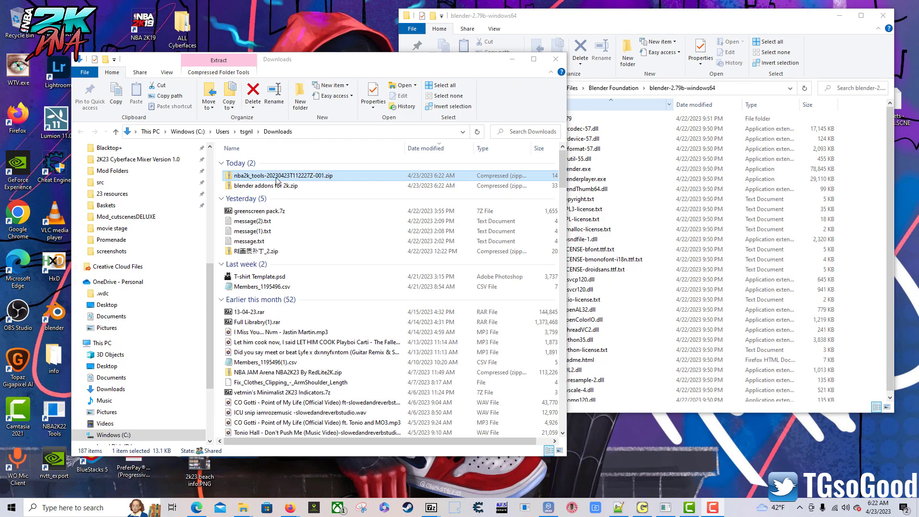
double_click(251, 177)
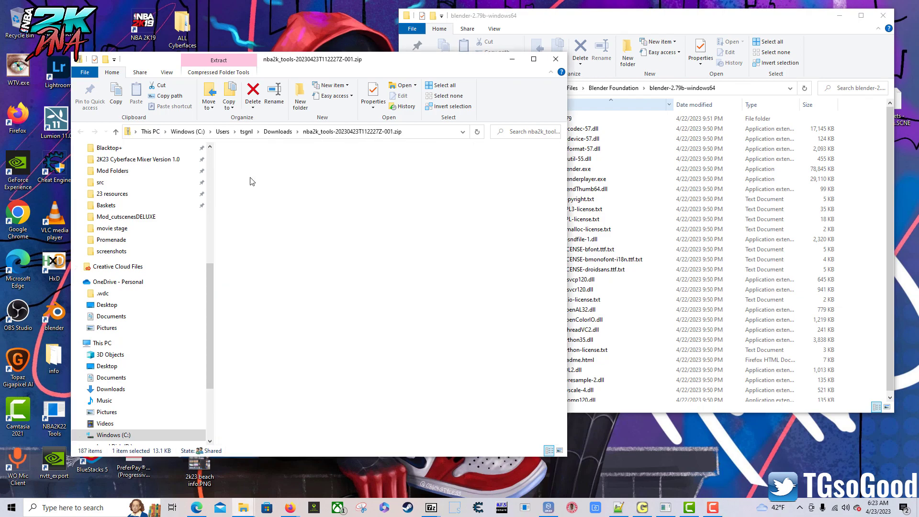
left_click(252, 163)
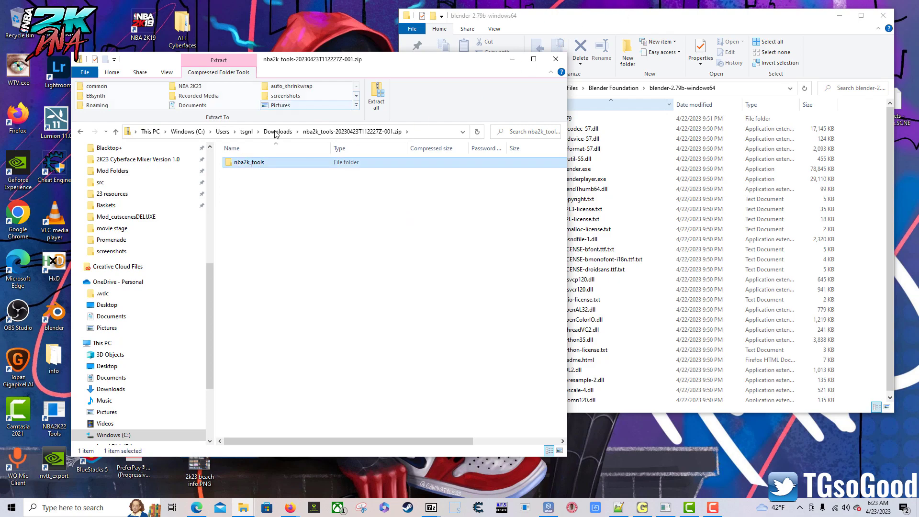
left_click_drag(407, 59, 318, 67)
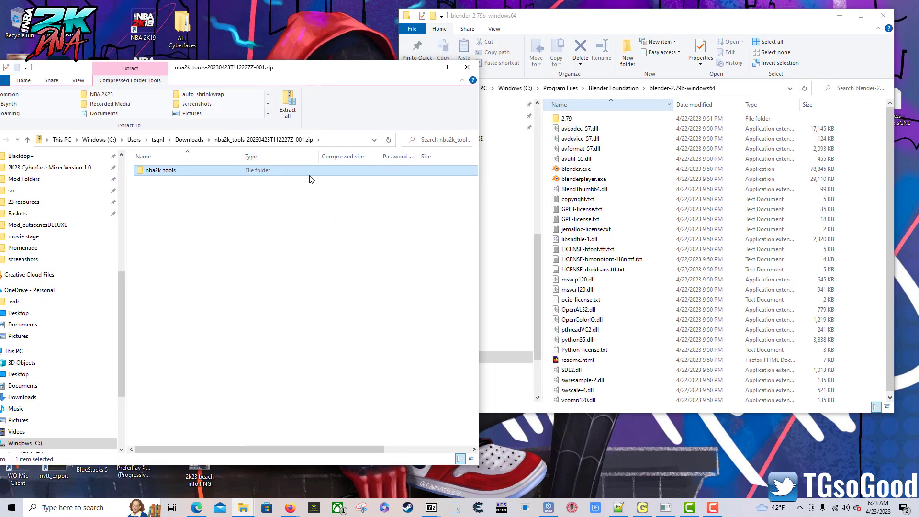
left_click_drag(171, 173, 647, 133)
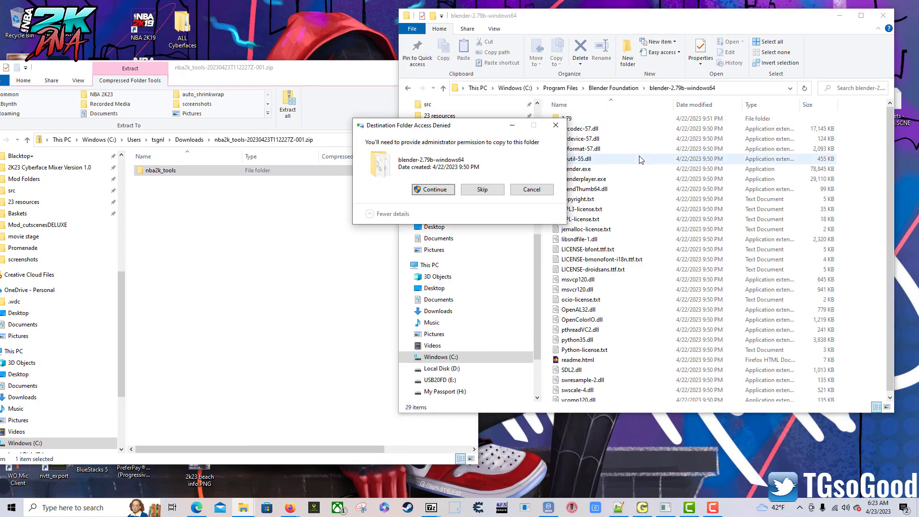
left_click(436, 191)
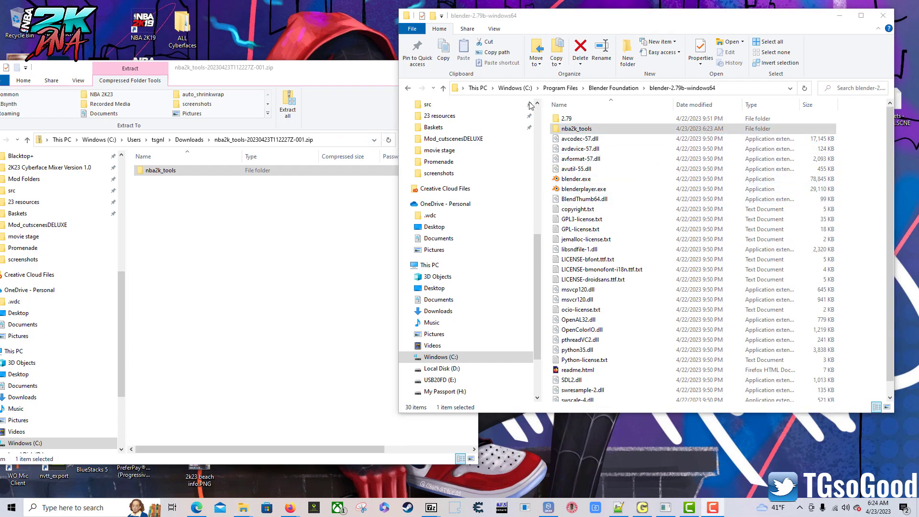
Go to the user's home folder under C:\Users and turn on Hidden items.
left_click(510, 90)
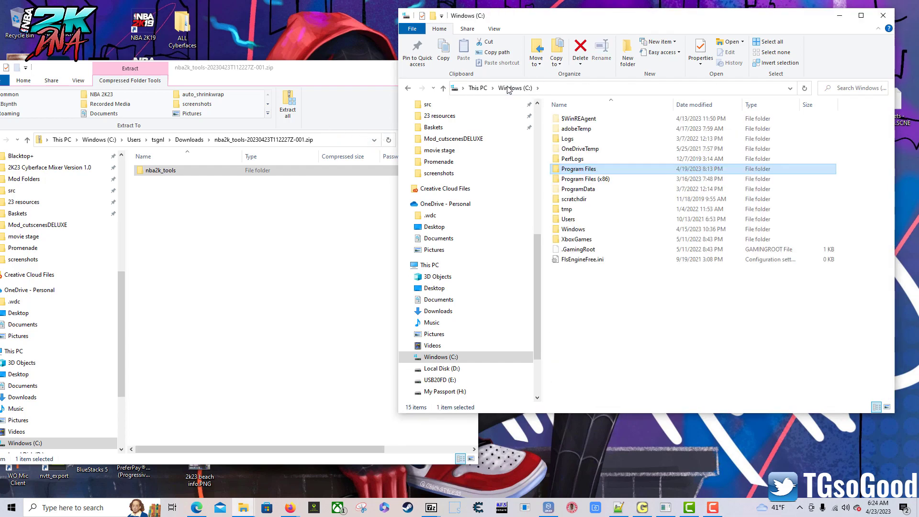
double_click(567, 220)
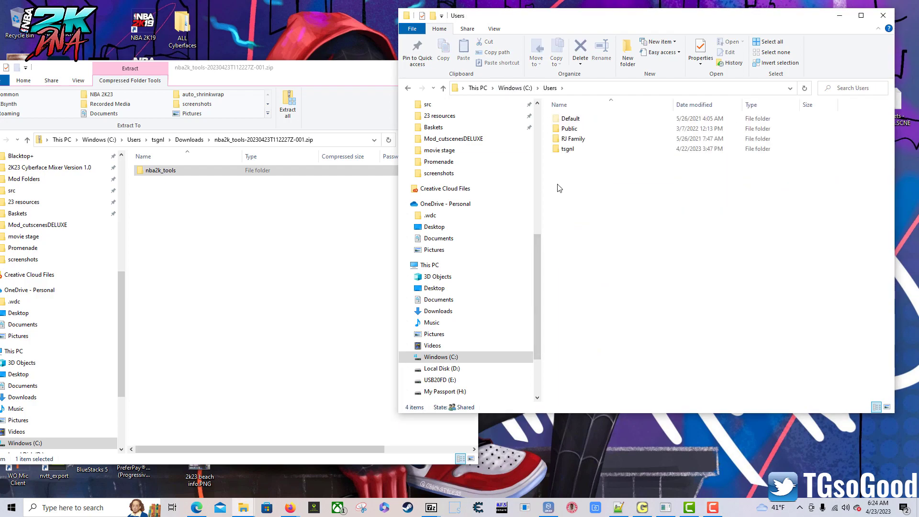
double_click(569, 152)
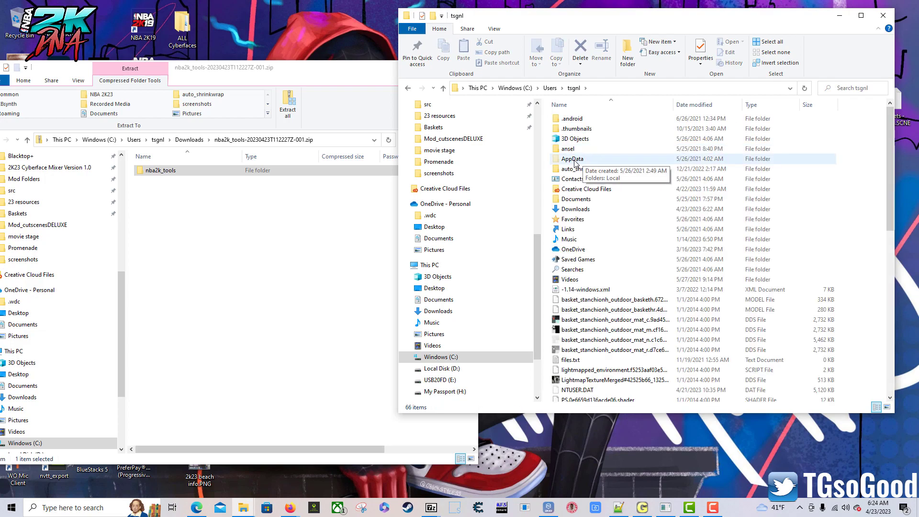
right_click_drag(622, 225, 627, 235)
left_click(574, 157)
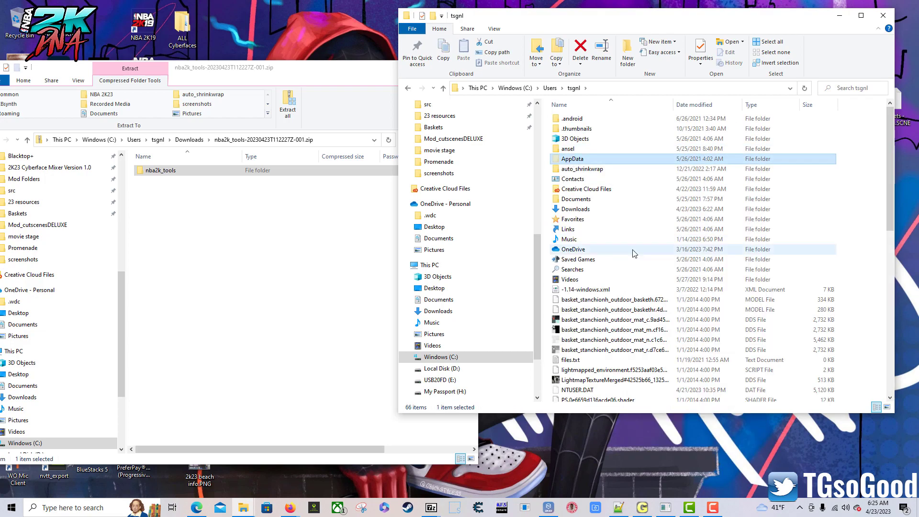
left_click(494, 30)
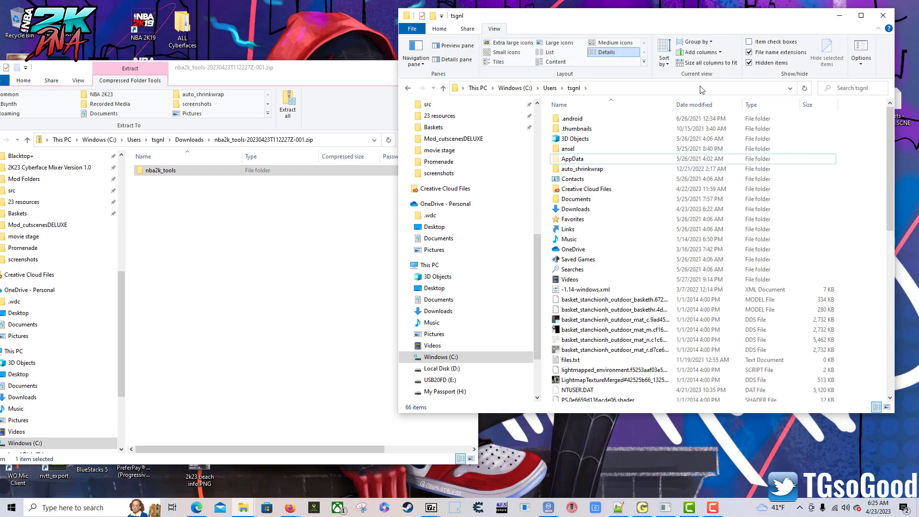
left_click(751, 64)
left_click(751, 64)
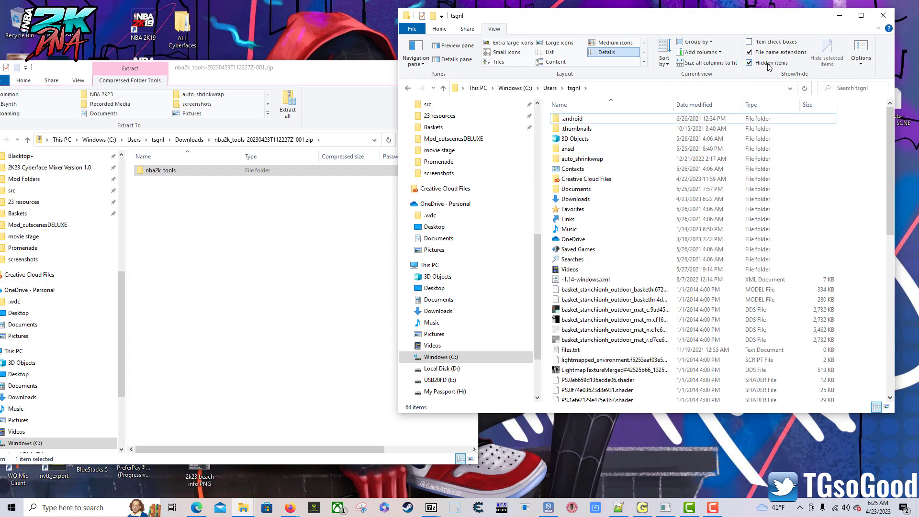
Create a new folder named 2.79 in AppData\Roaming\Blender Foundation\Blender.
left_click(580, 161)
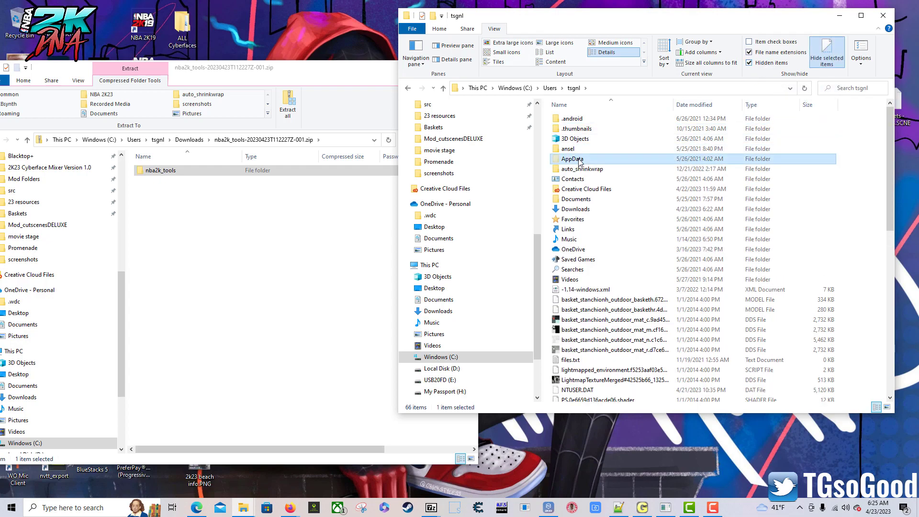
double_click(580, 162)
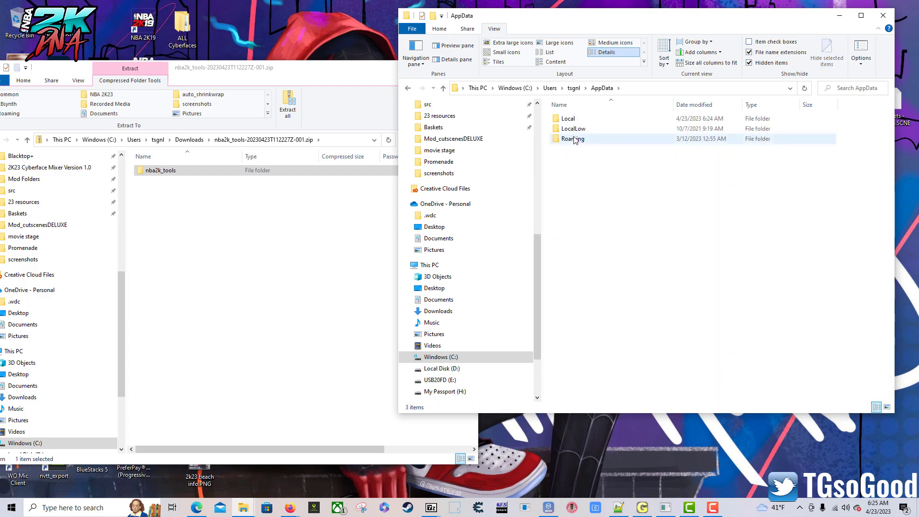
left_click(575, 140)
double_click(575, 140)
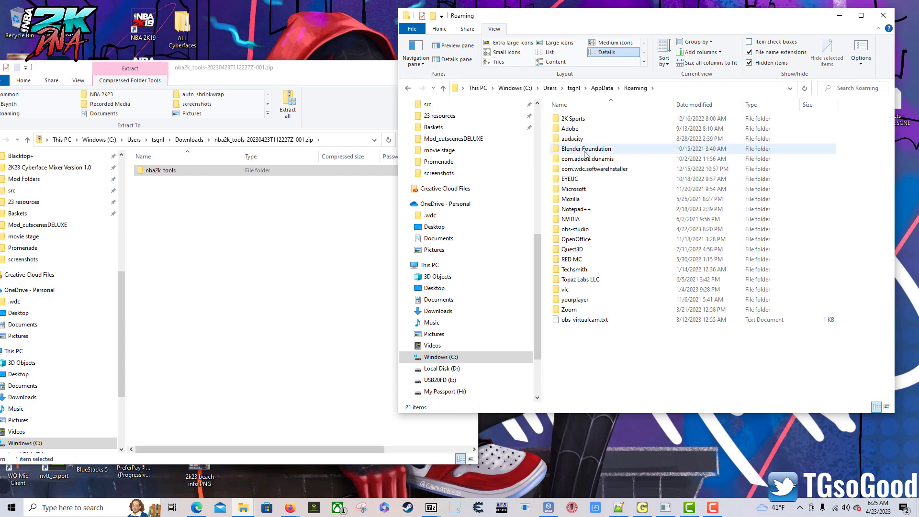
double_click(585, 151)
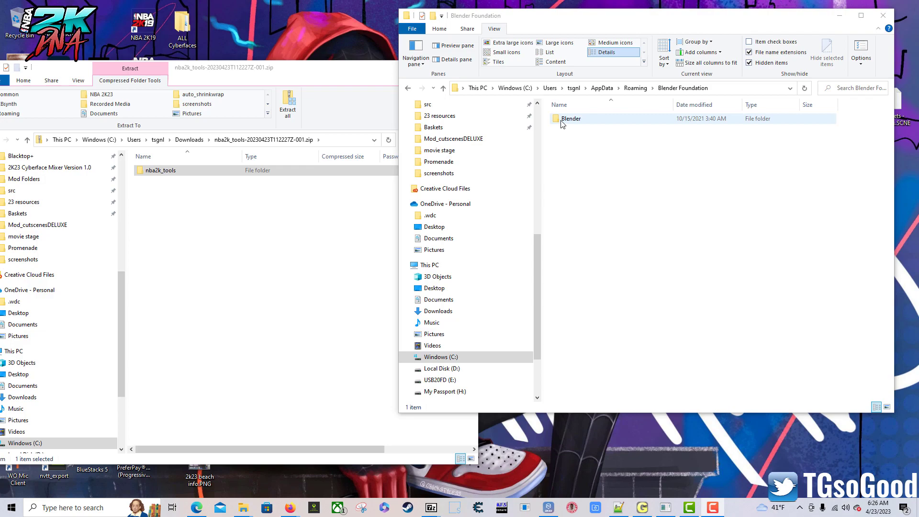
double_click(567, 119)
right_click(578, 170)
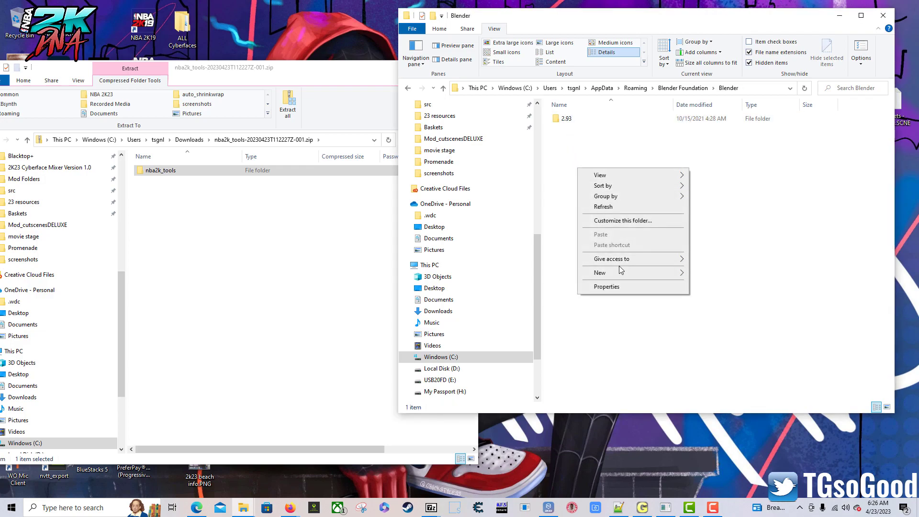
mouse_move(612, 277)
left_click(697, 263)
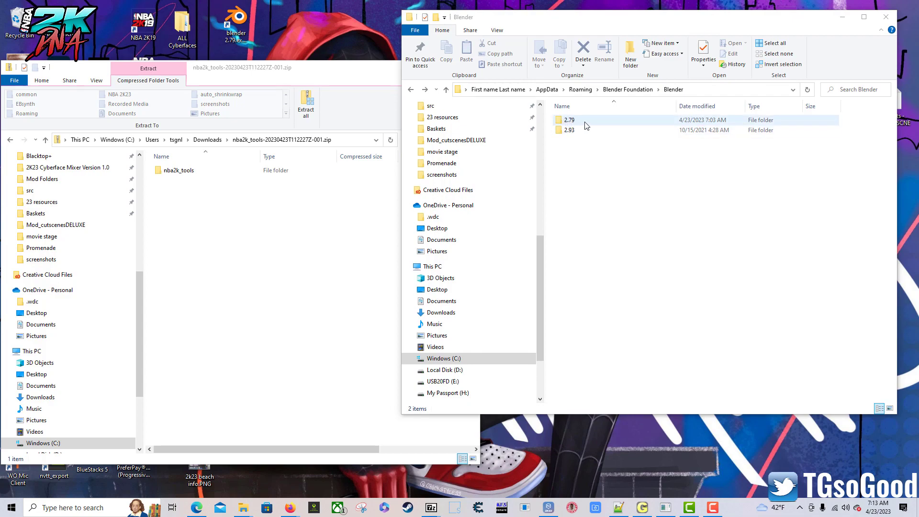
Create a folder named scripts inside the 2.79 folder.
double_click(588, 125)
right_click(569, 221)
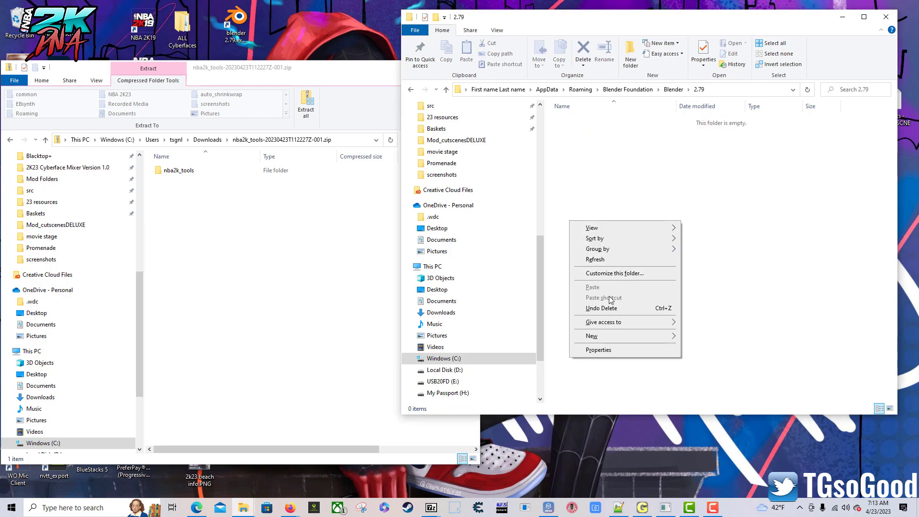
mouse_move(624, 337)
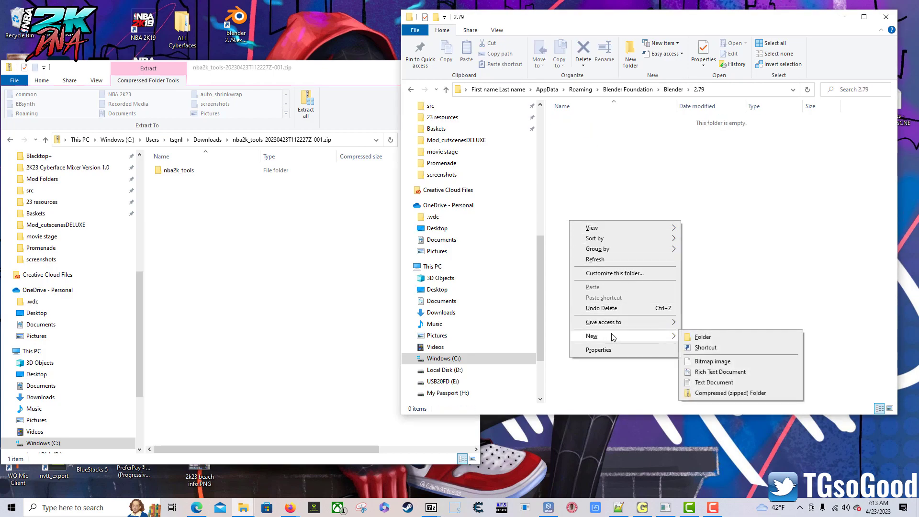
left_click(702, 337)
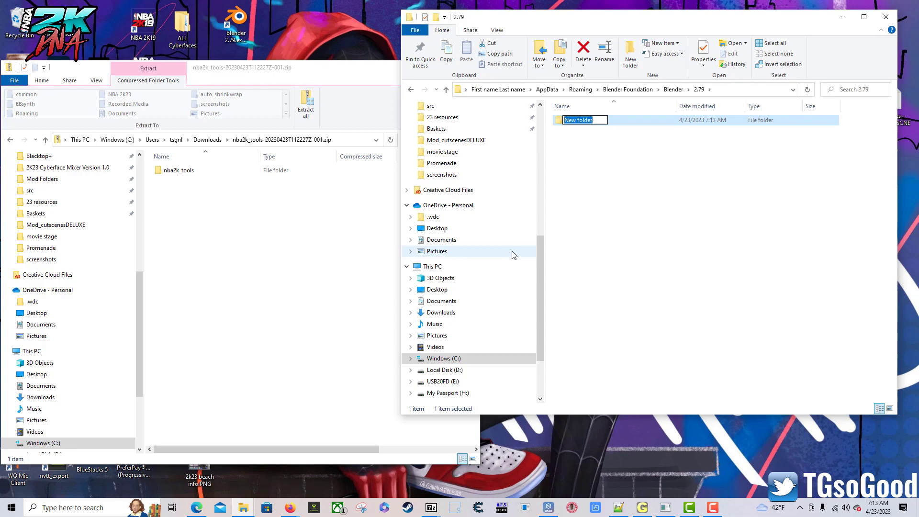
type("scripts")
key("Return")
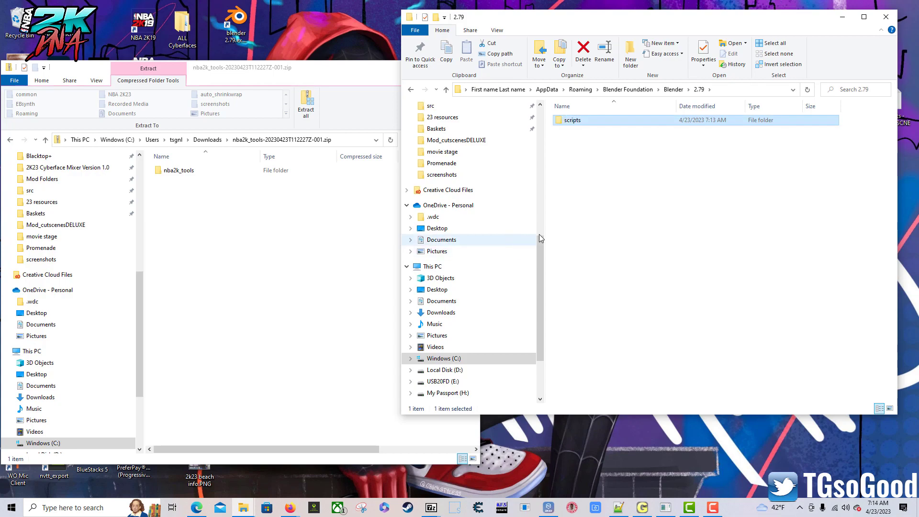
Create an addons folder inside scripts and open it.
double_click(574, 120)
right_click(589, 215)
mouse_move(637, 337)
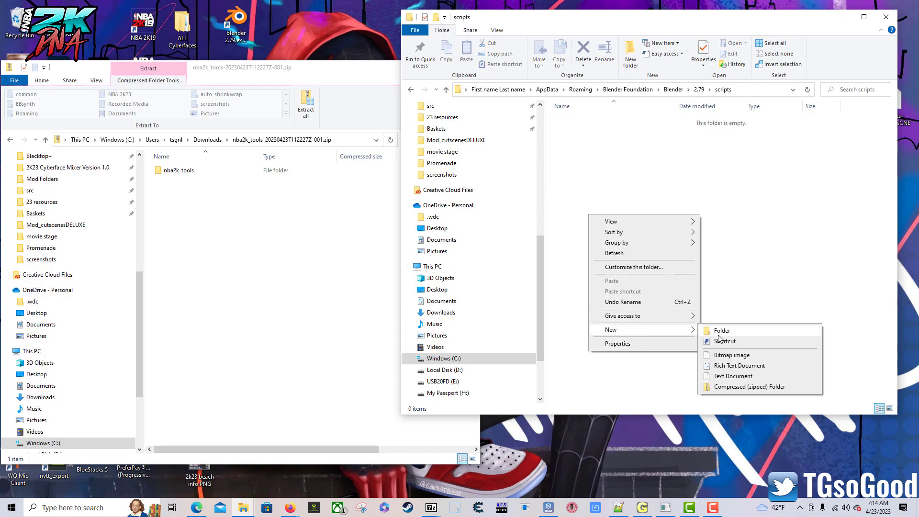
left_click(718, 332)
type("add")
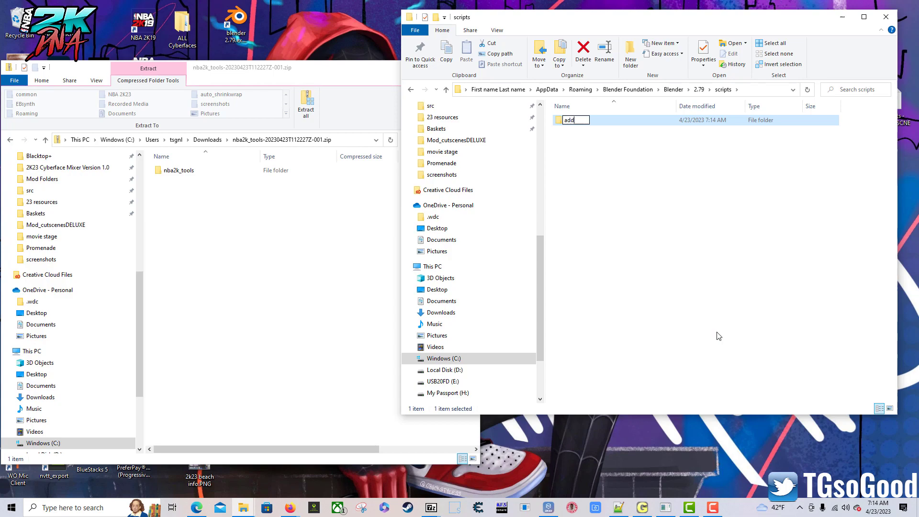
type("ons")
key("Return")
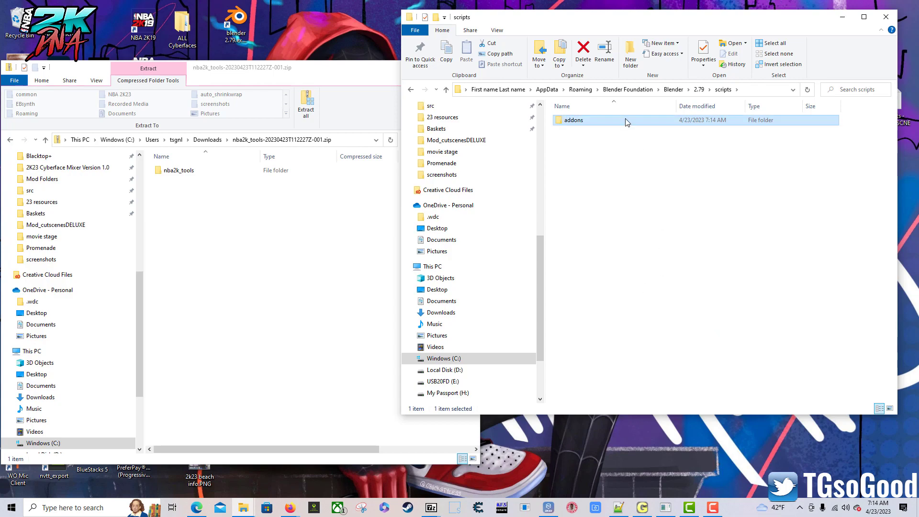
double_click(580, 125)
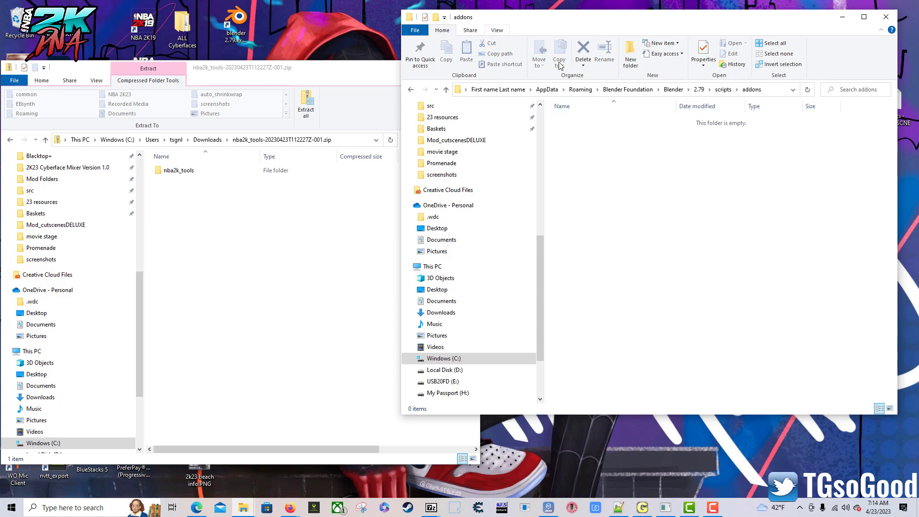
left_click(369, 113)
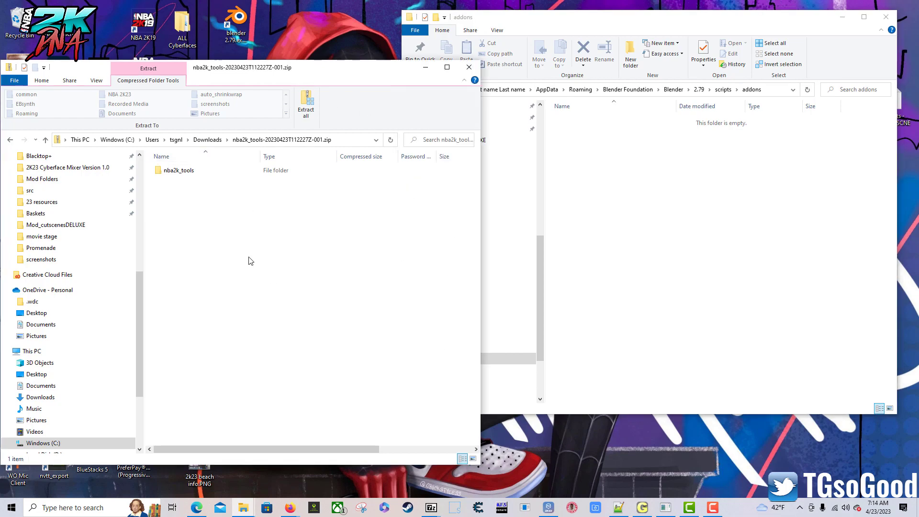
Copy __pycache__, io_n2km.py, json_parser.py, models_2k.py and uv_scaler_2K3D.py from blender addons for 2k.zip into addons.
left_click(207, 140)
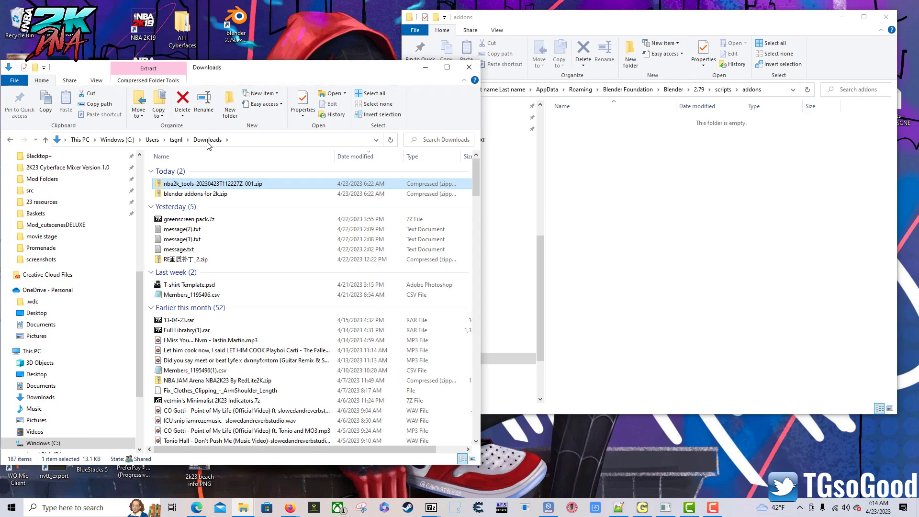
left_click(174, 197)
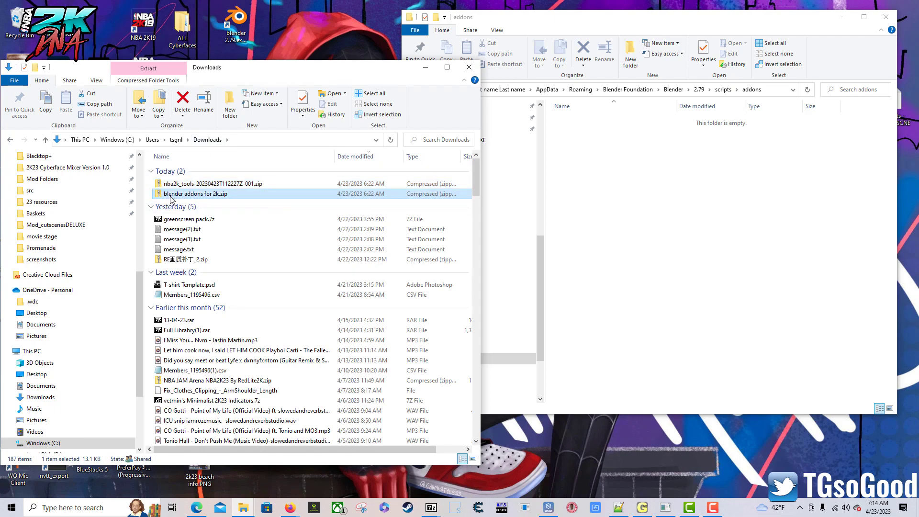
double_click(222, 197)
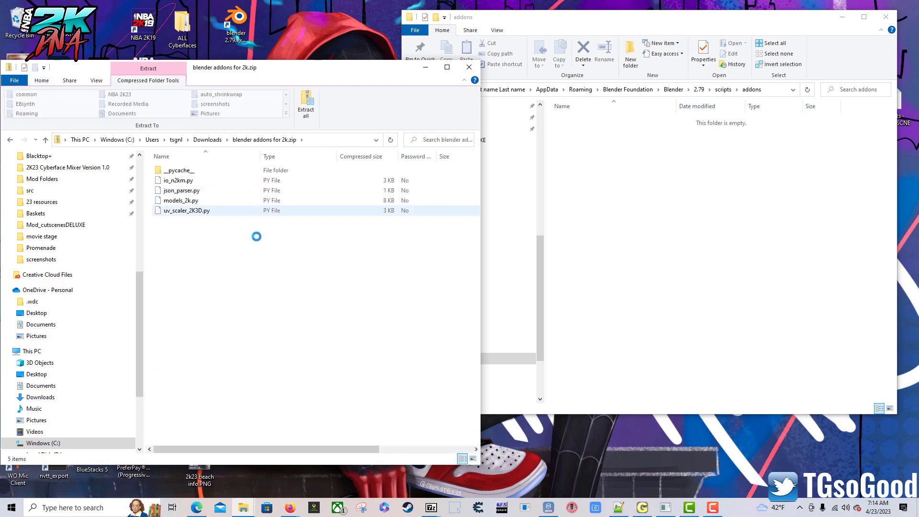
left_click_drag(257, 236, 170, 158)
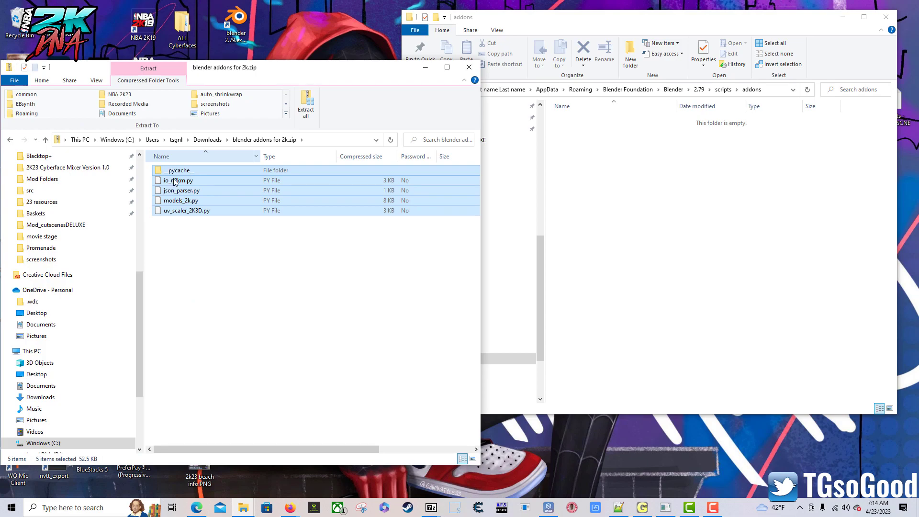
left_click_drag(312, 254, 186, 171)
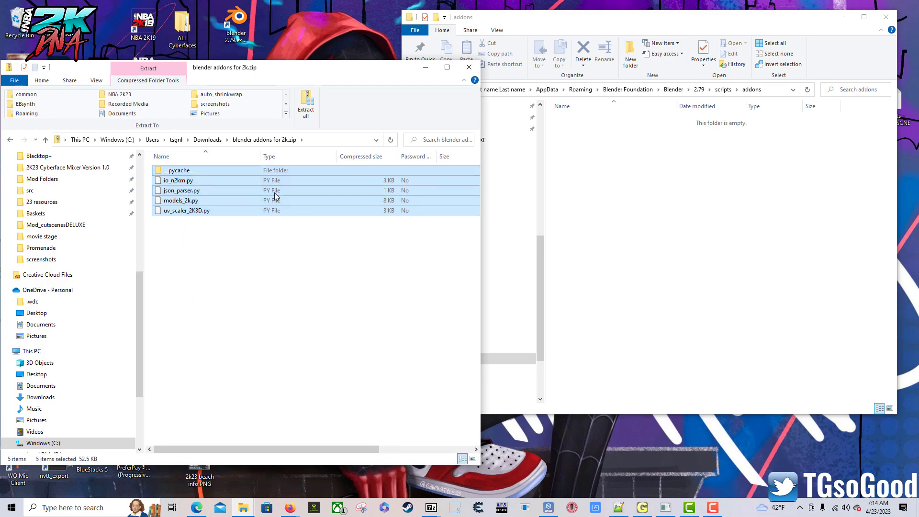
left_click_drag(274, 193, 731, 225)
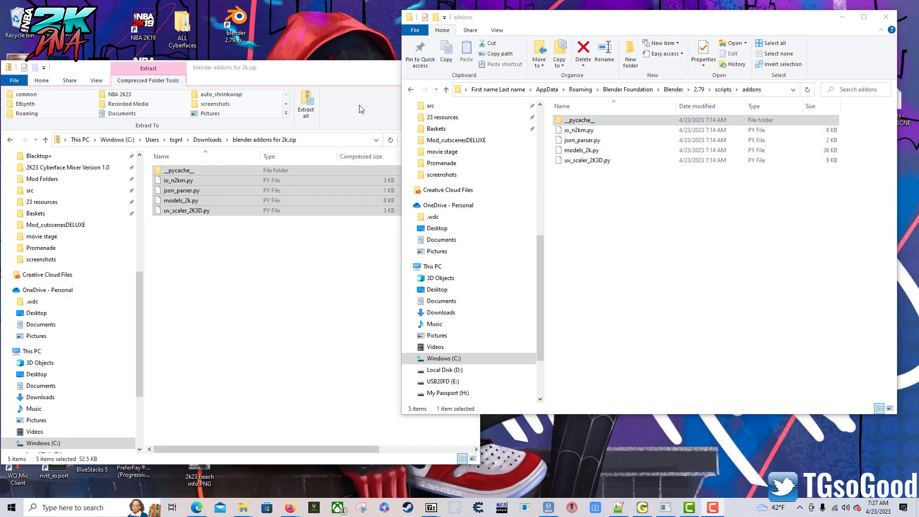
left_click(359, 111)
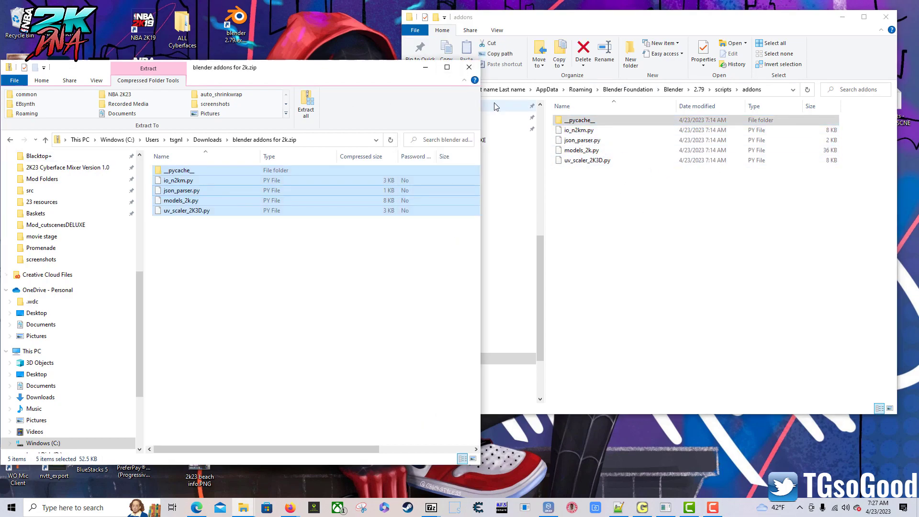
Launch Blender 2.79, dismiss the splash screen and open User Preferences.
left_click(469, 67)
double_click(236, 31)
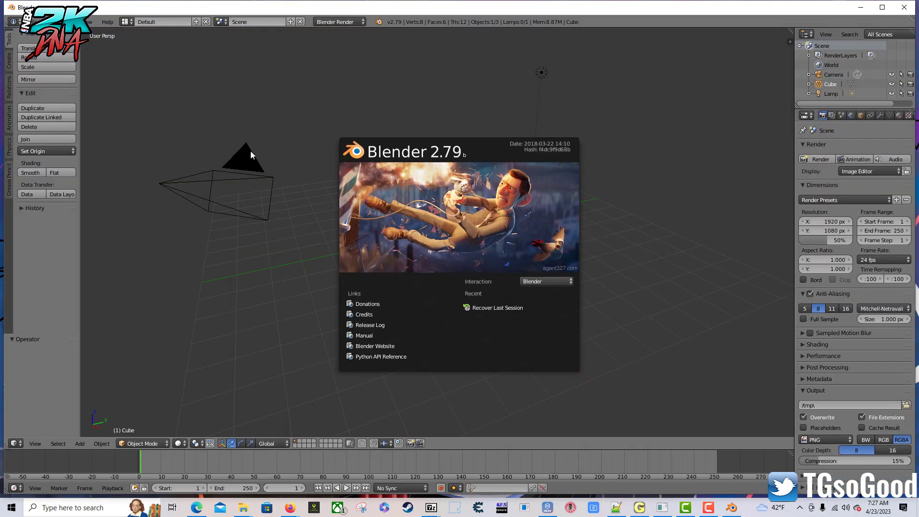
left_click(254, 148)
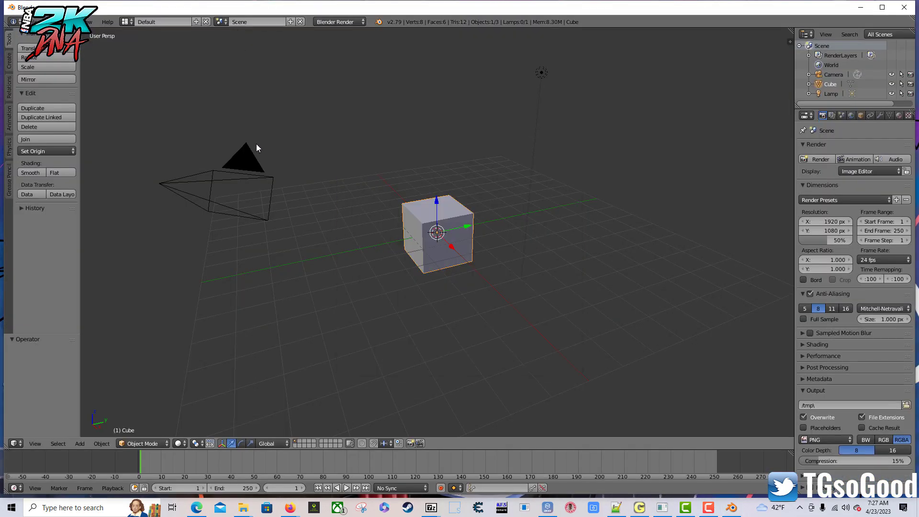
left_click(29, 22)
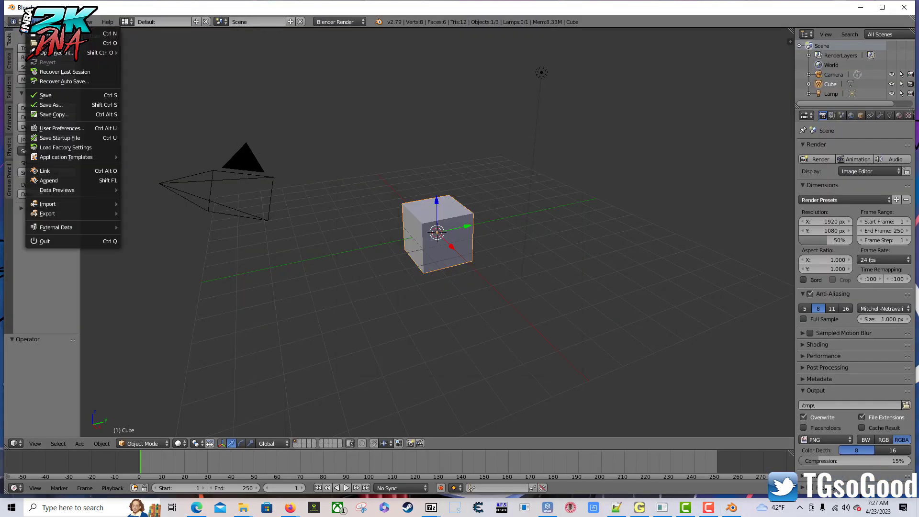
left_click(76, 127)
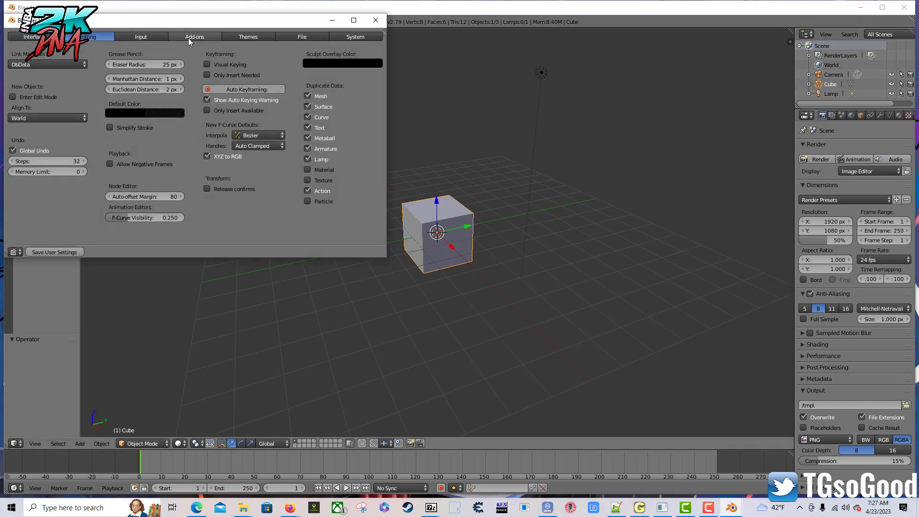
Enable NBA 2K Model Import, NBA 2K17 Model Importer and 2K3D UV Restore, then save user settings.
left_click(188, 38)
left_click(24, 124)
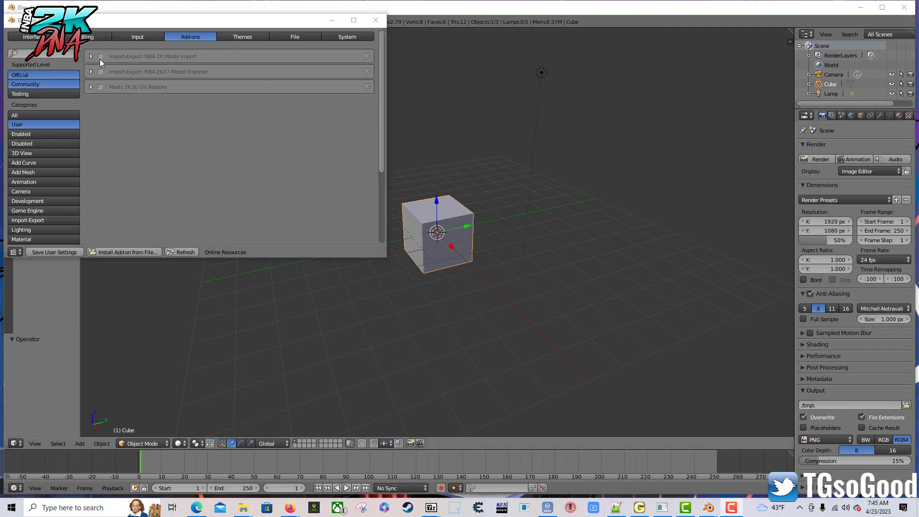
left_click(100, 56)
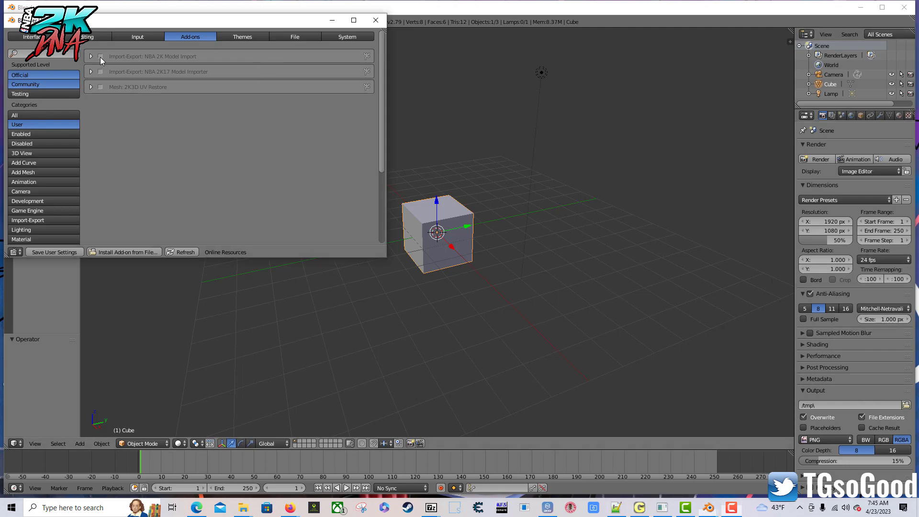
left_click(100, 72)
left_click(100, 87)
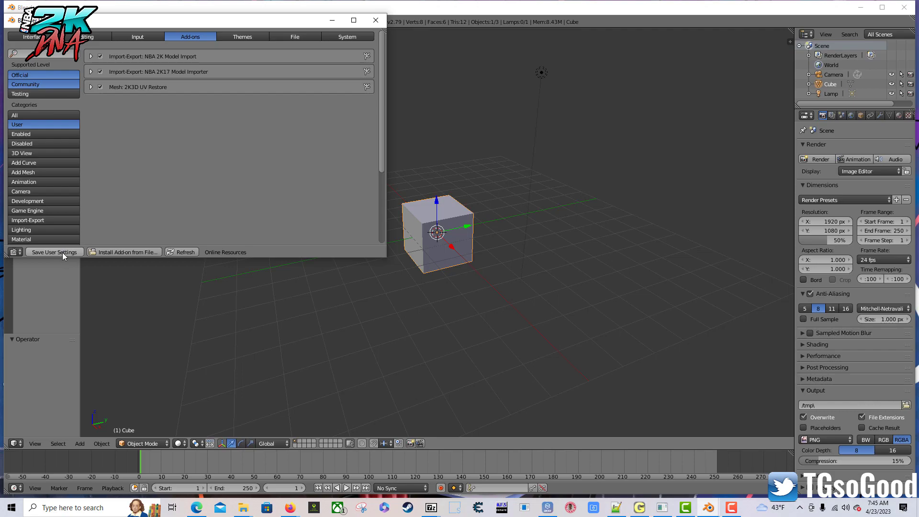
left_click(65, 251)
left_click(376, 19)
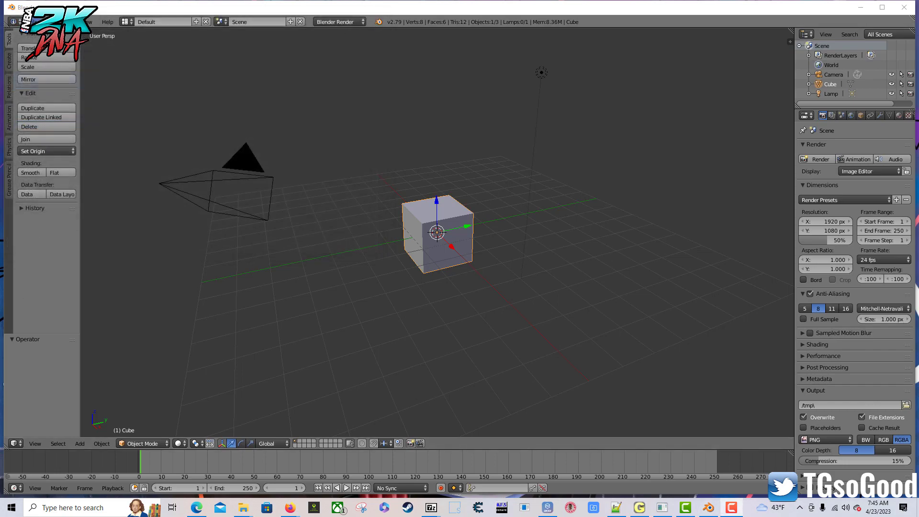
Check File > Import lists the NBA 2K model format (.n2km), then show the Scene properties tab.
left_click(36, 22)
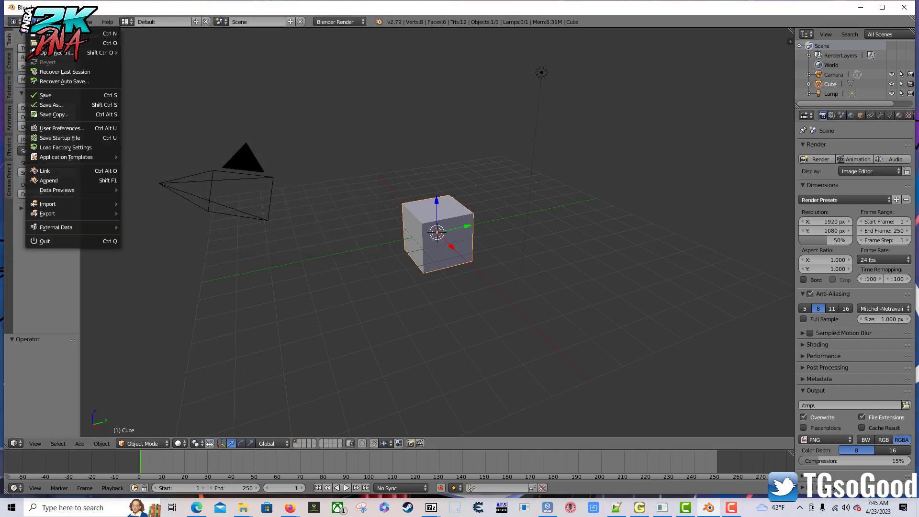
mouse_move(76, 205)
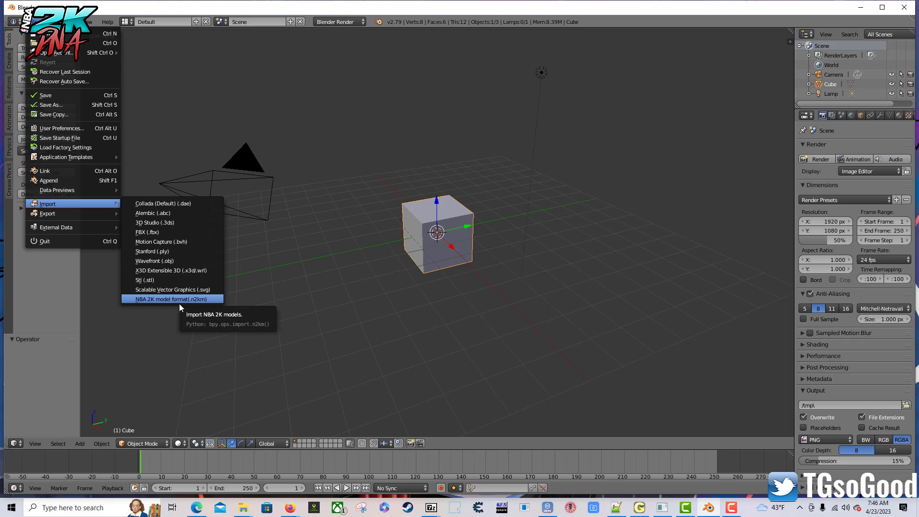
left_click(843, 116)
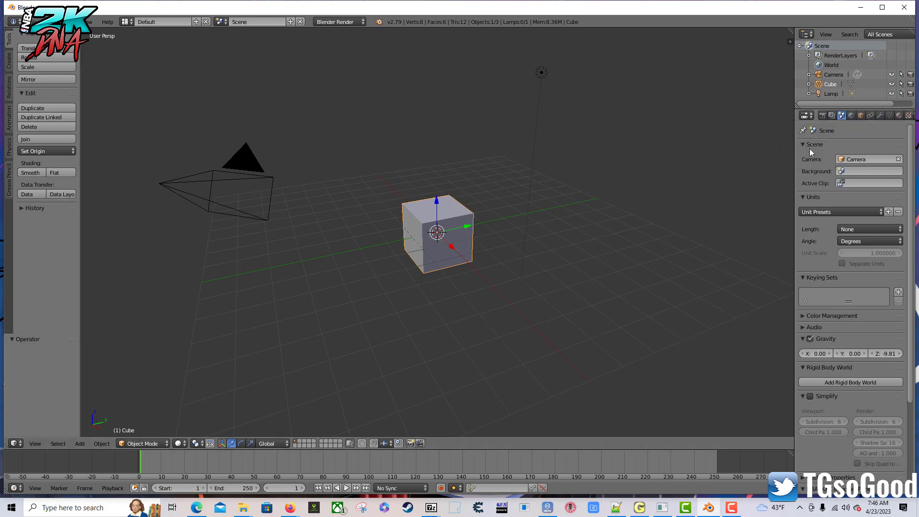
Collapse the Scene, Units, Keying Sets, Gravity, Rigid Body World and Simplify panels; move NBA2KXXX Importer Panel to the top.
left_click(803, 145)
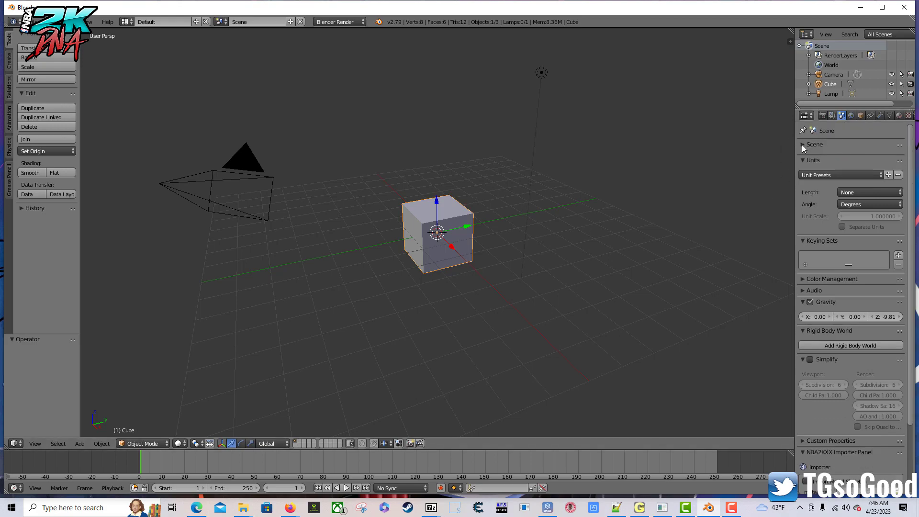
left_click(803, 157)
left_click(803, 168)
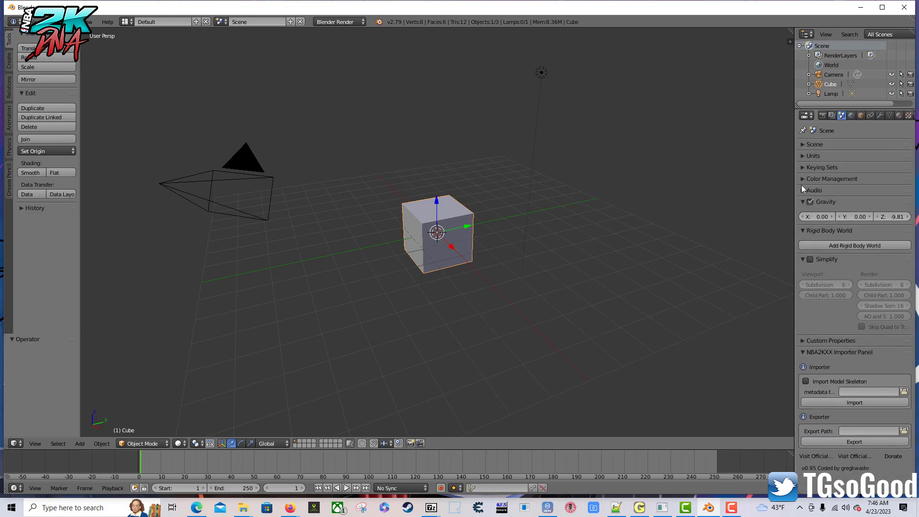
left_click(801, 202)
left_click(801, 213)
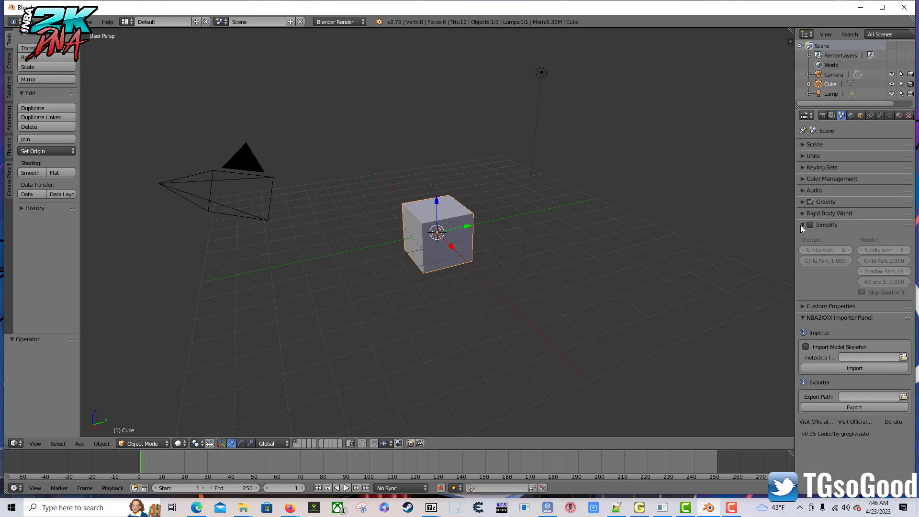
left_click(801, 225)
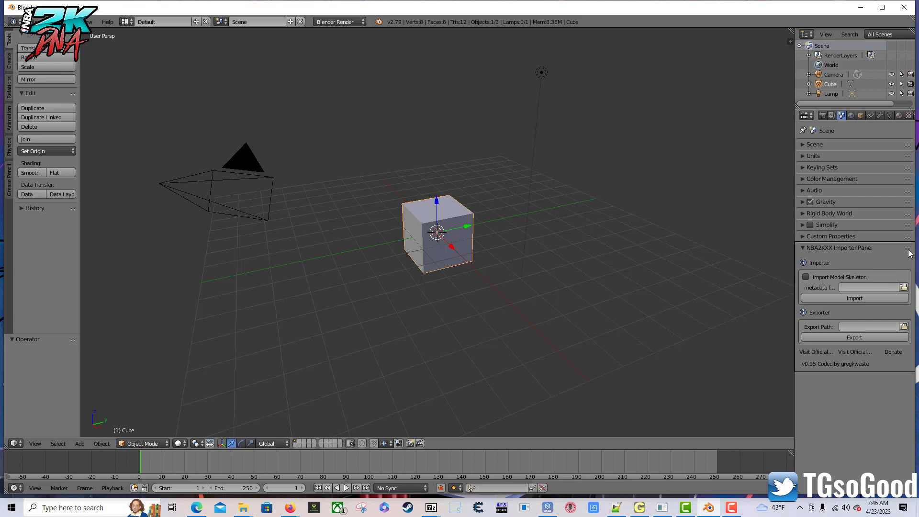
left_click_drag(909, 253, 909, 152)
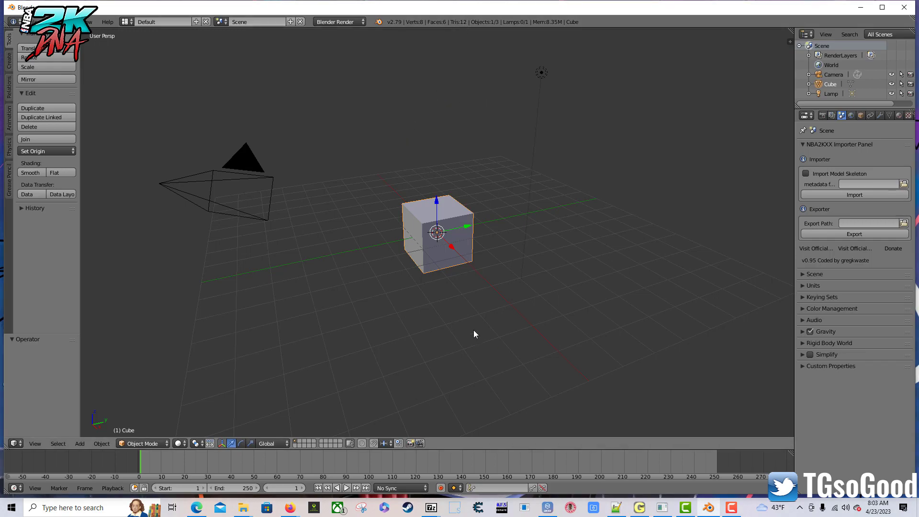
Delete the default camera, cube and lamp, and browse for the importer's metadata file.
key("a")
key("a")
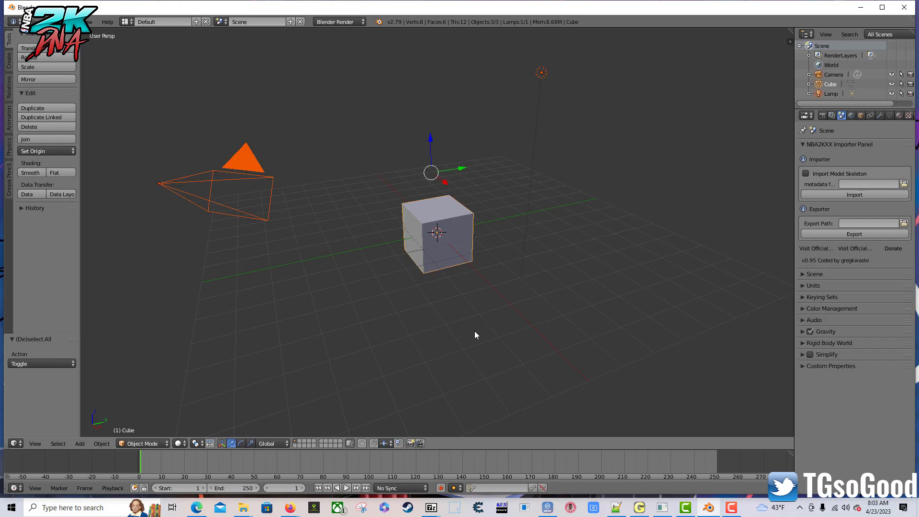
key("x")
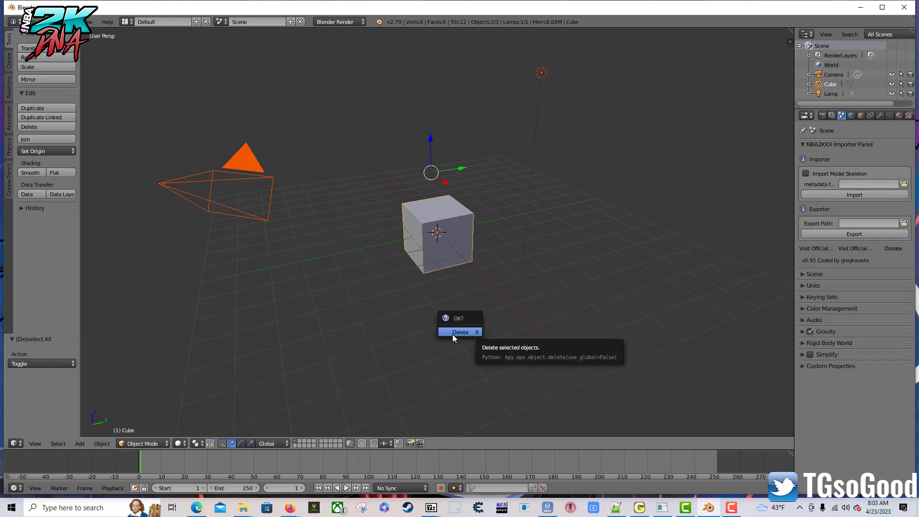
left_click(453, 333)
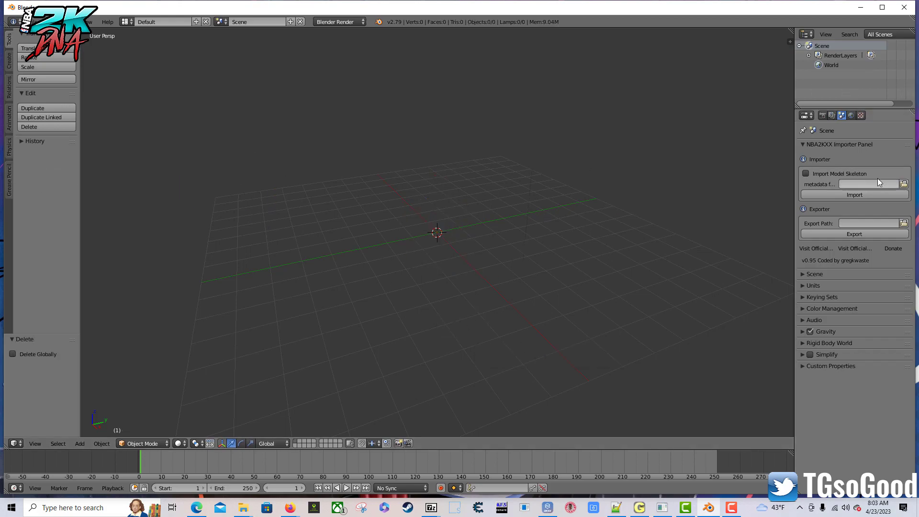
left_click(904, 185)
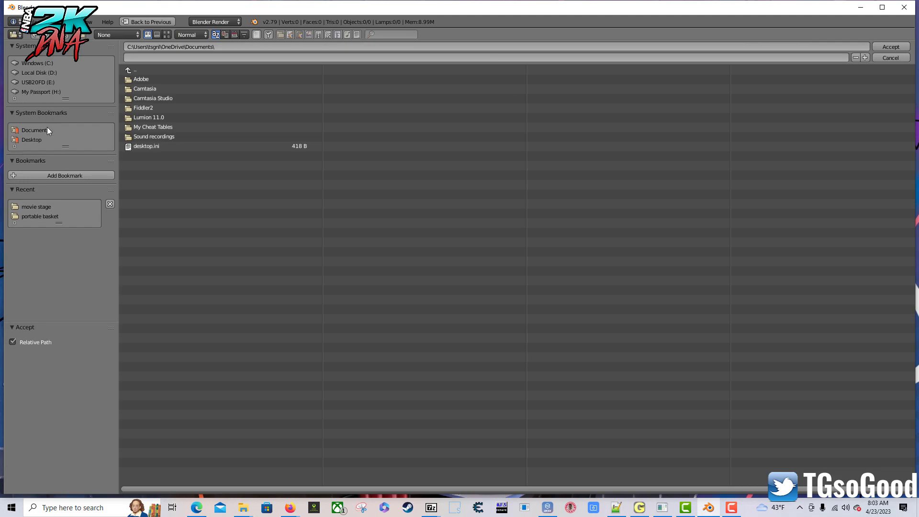
Navigate from the Desktop into ALL Cyberfaces\pngs\png0040 in the file browser.
left_click(34, 140)
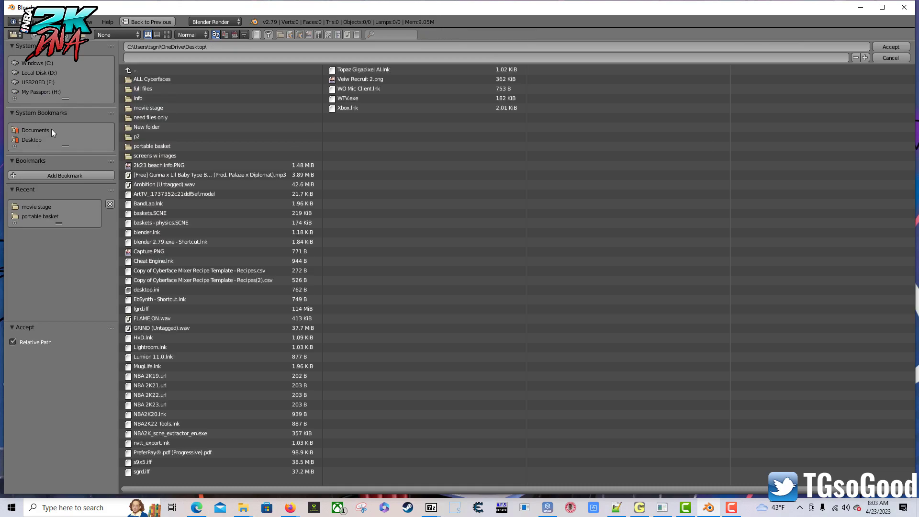
left_click(139, 90)
left_click(139, 90)
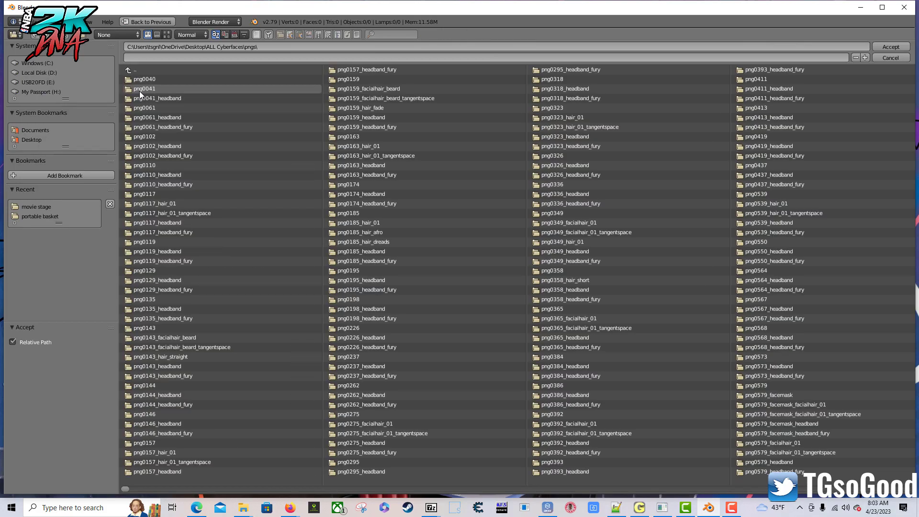
left_click(145, 79)
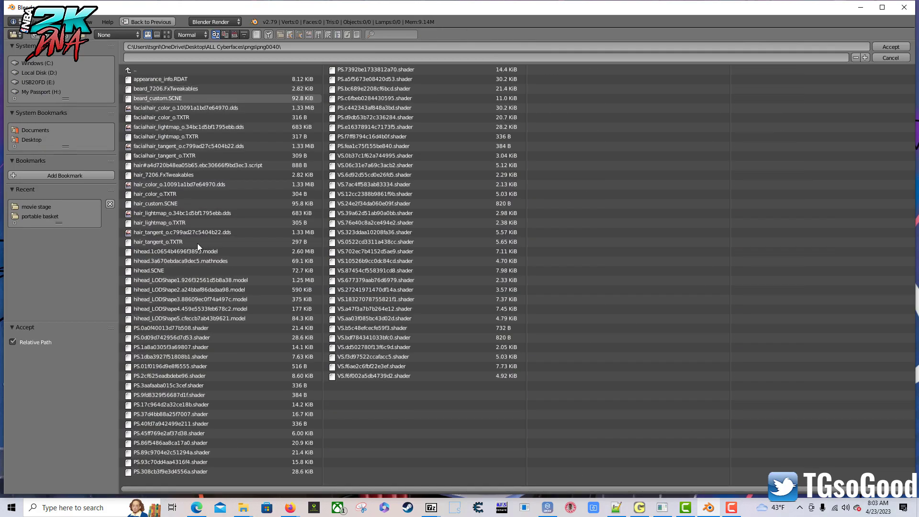
Pick hihead.SCNE as the metadata file, import the hihead model, and orbit to face it.
double_click(148, 271)
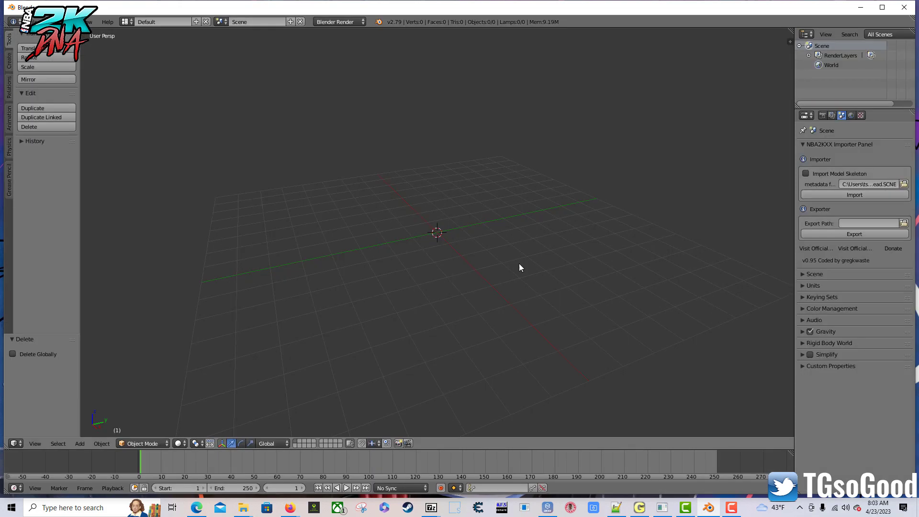
left_click(815, 196)
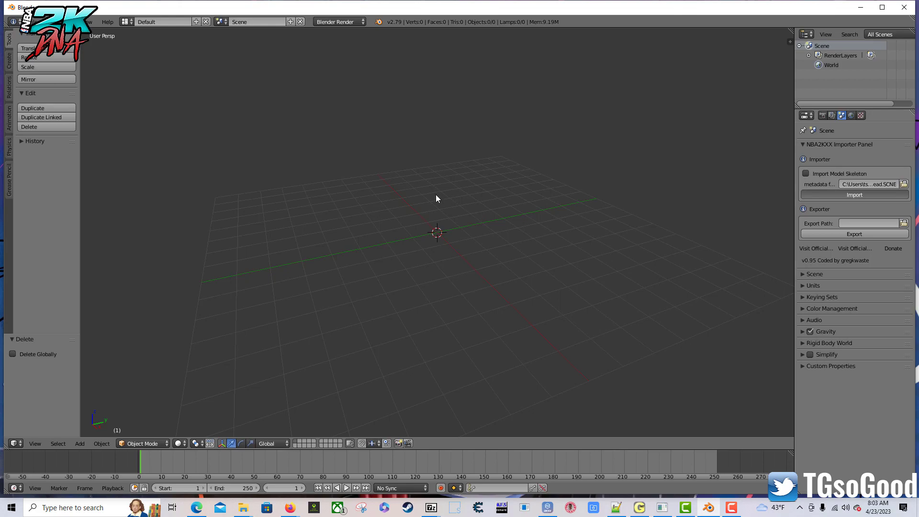
scroll(442, 200, "down", 10)
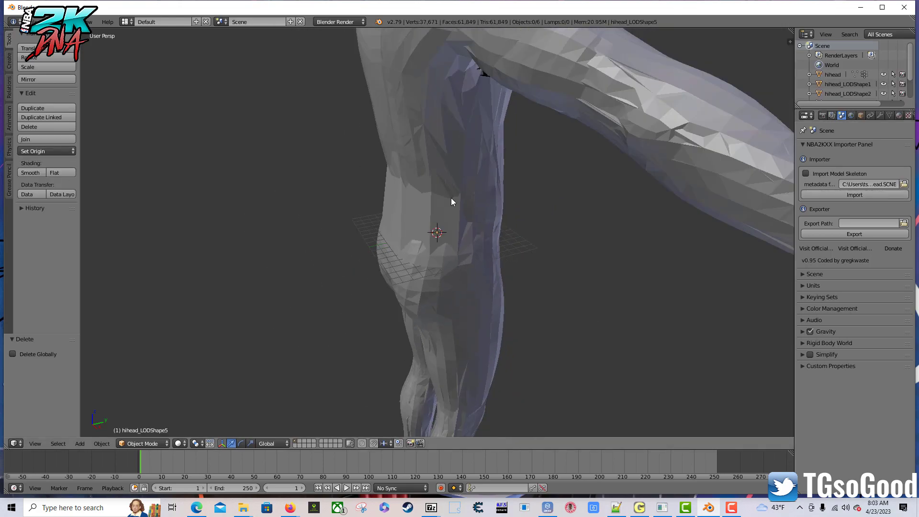
middle_click_drag(462, 200, 408, 192)
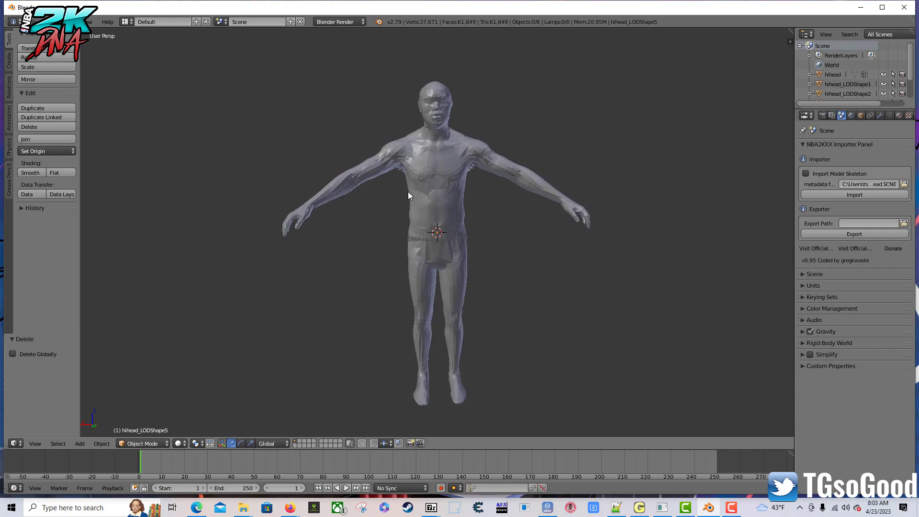
scroll(504, 244, "up", 5)
scroll(504, 246, "down", 5)
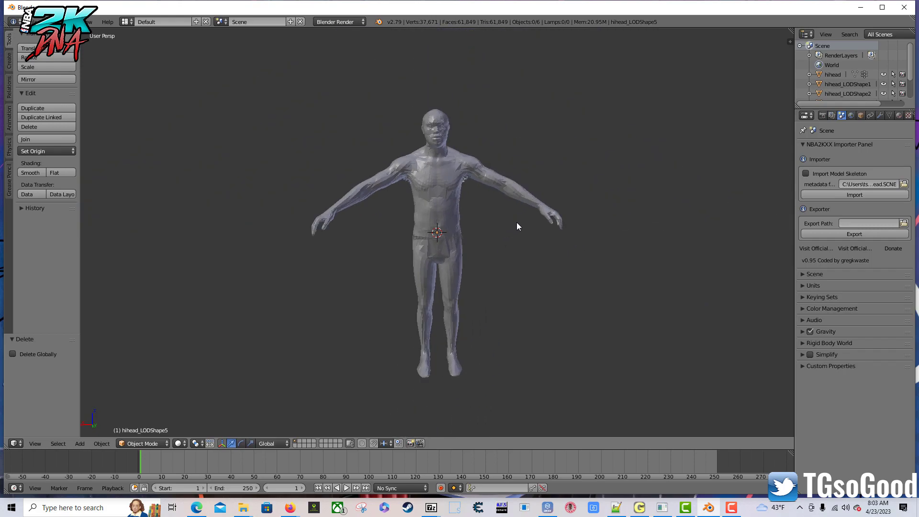
Inspect the model orthographically from front, back, right and left views.
key("KP_5")
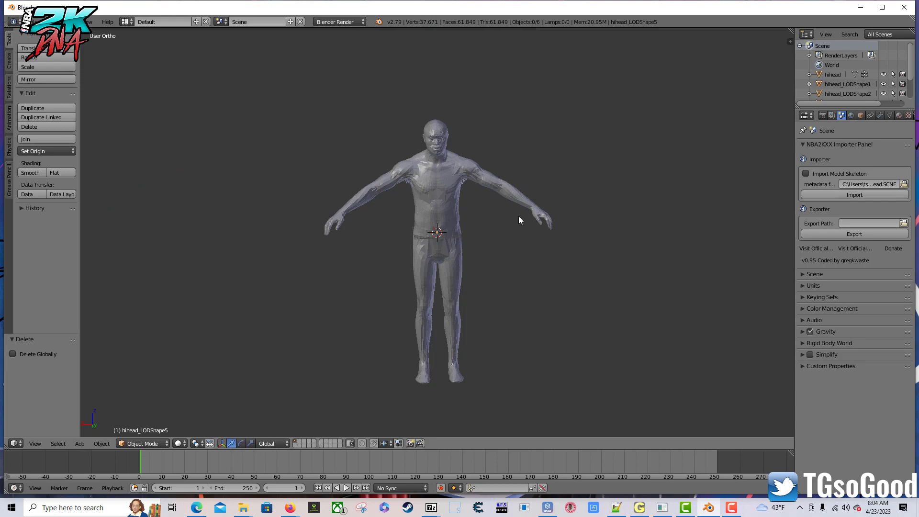
key("KP_5")
key("KP_5")
key("KP_5")
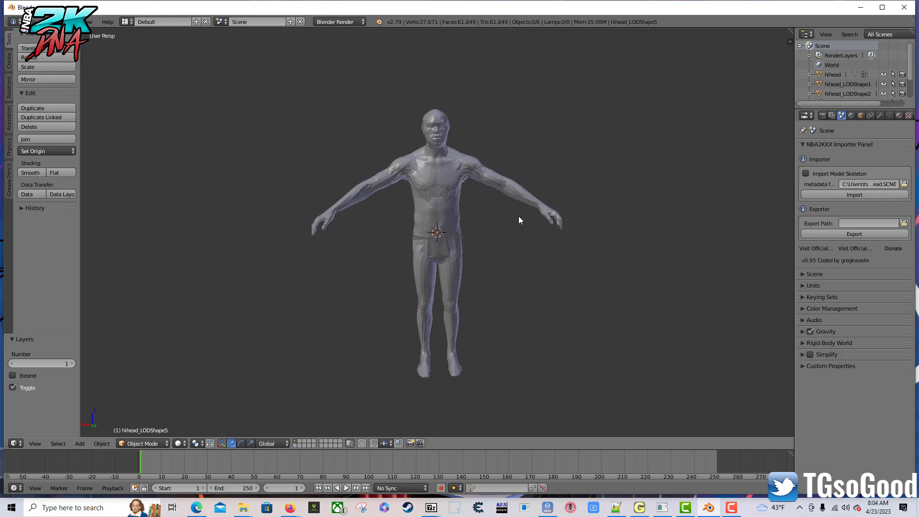
key("KP_5")
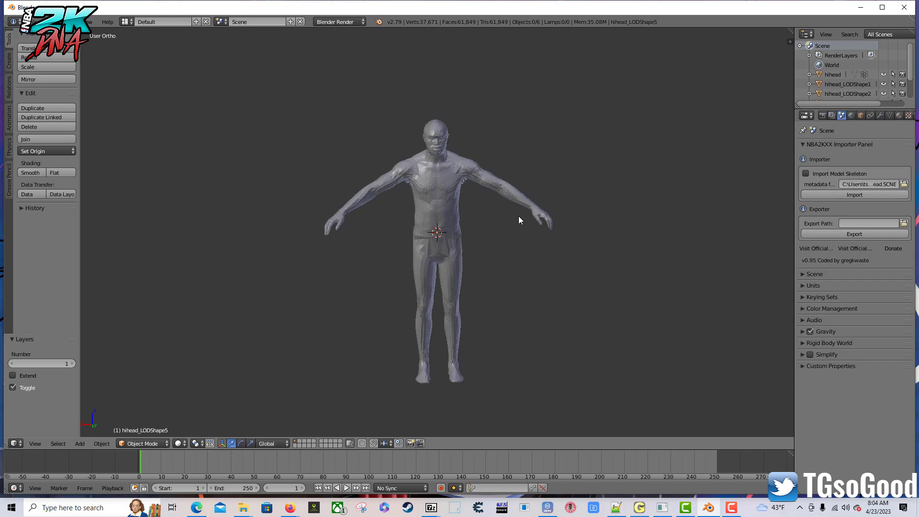
key("KP_1")
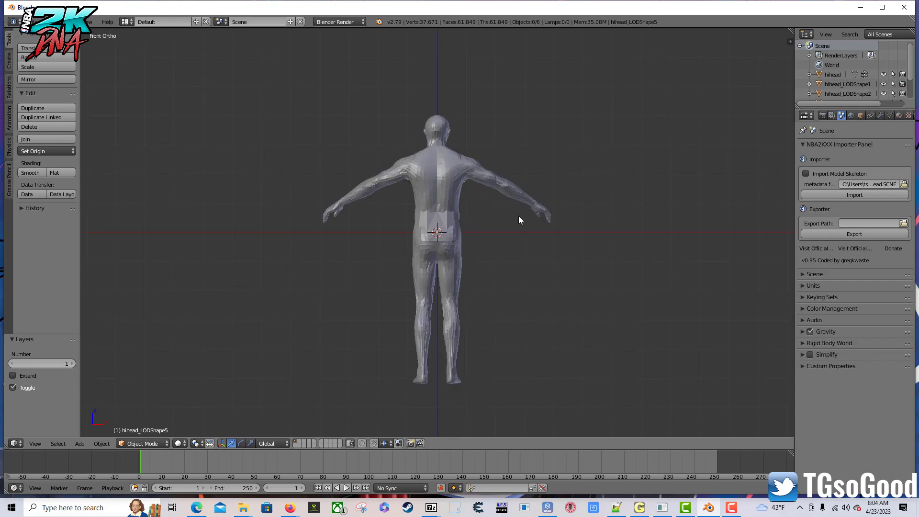
key("ctrl+KP_1")
key("KP_3")
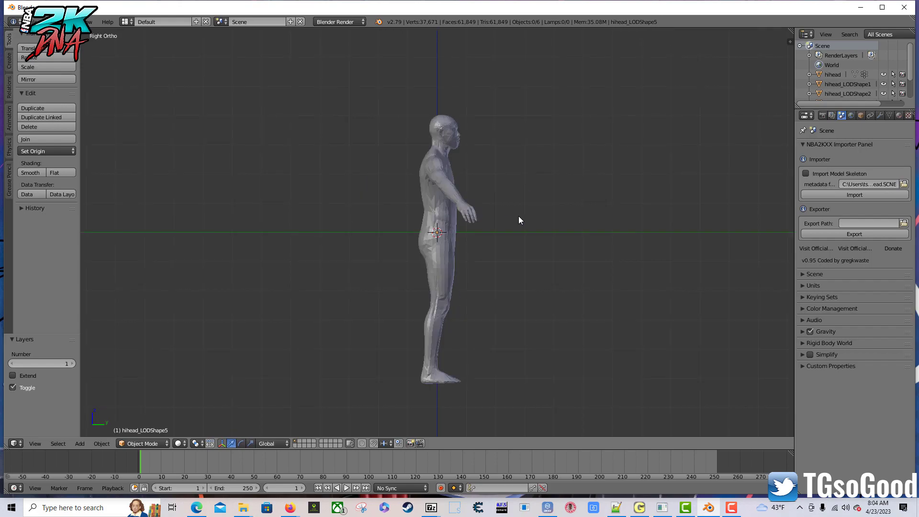
key("ctrl+KP_3")
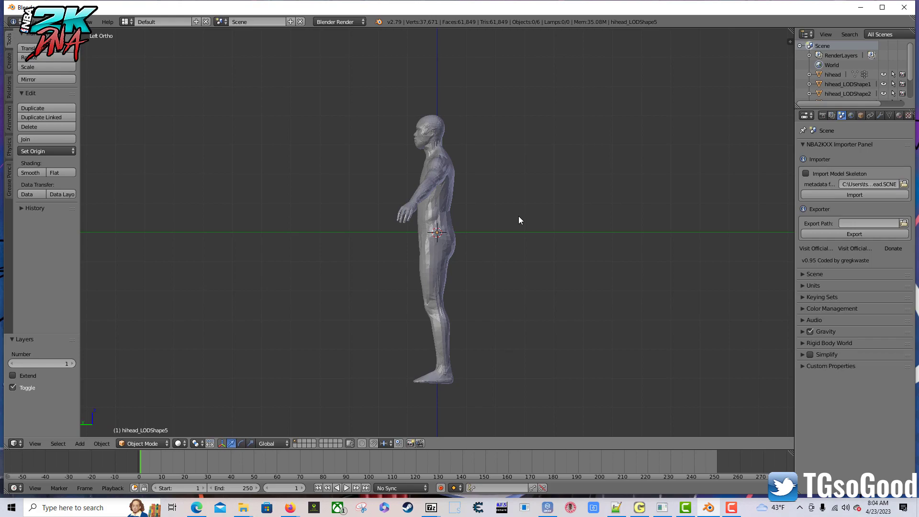
middle_click_drag(530, 249, 586, 233)
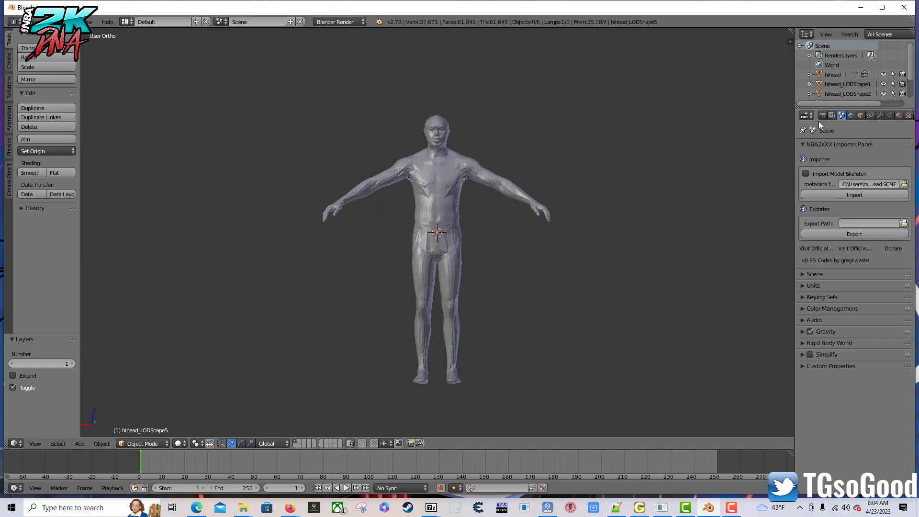